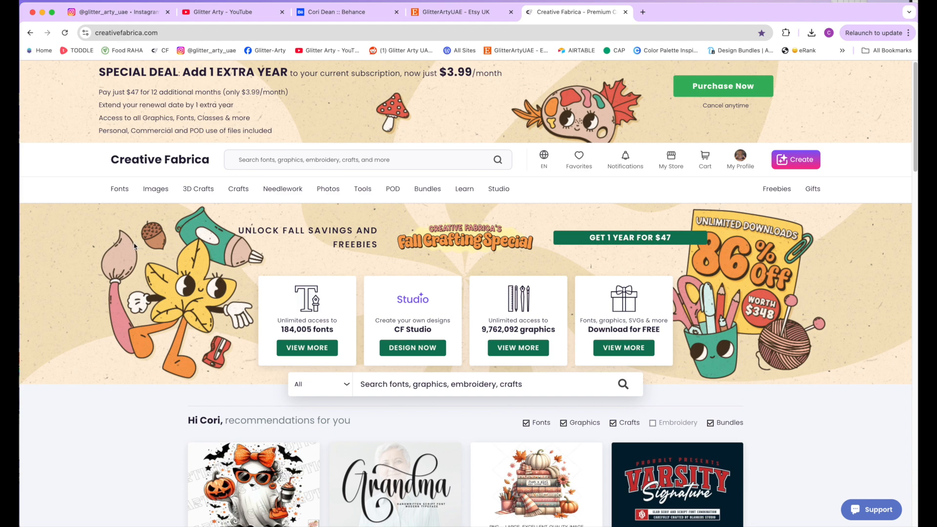
Search the Creative Fabrica site for "teacher svg"
{"action": "mouse_move", "coordinate": [147, 195]}
{"action": "left_click", "coordinate": [328, 161]}
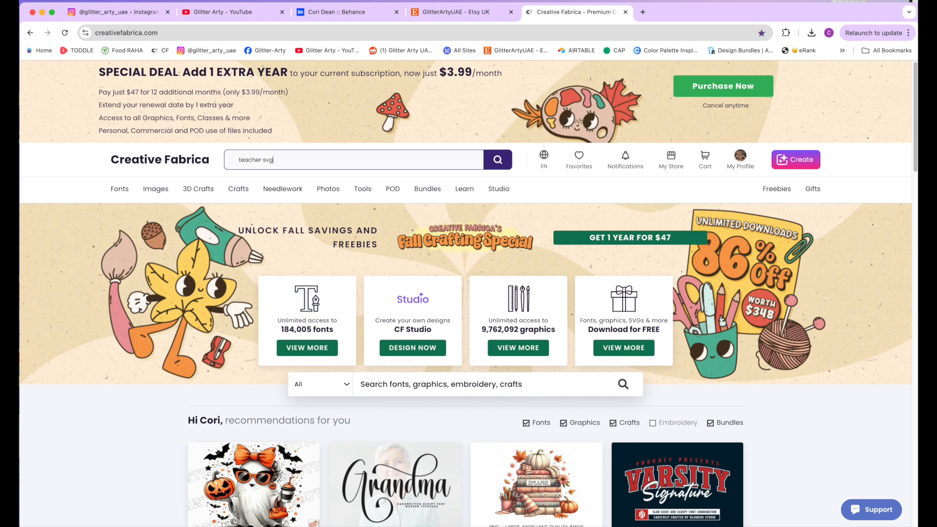
{"action": "key", "text": "Return"}
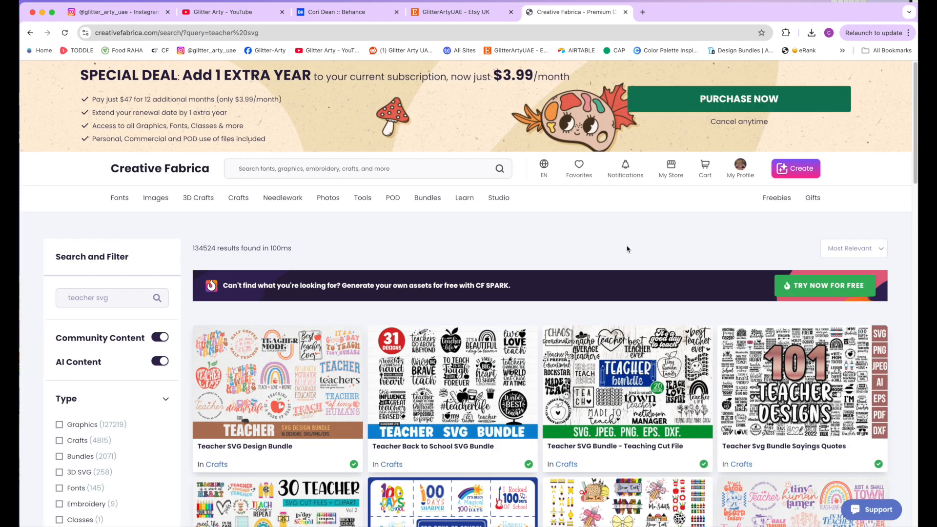
Browse the teacher SVG results and open the product page for Christmas Teacher Svg Santa's Favorite
{"action": "scroll", "coordinate": [628, 251], "scroll_direction": "down", "scroll_amount": 2}
{"action": "scroll", "coordinate": [628, 245], "scroll_direction": "down", "scroll_amount": 3}
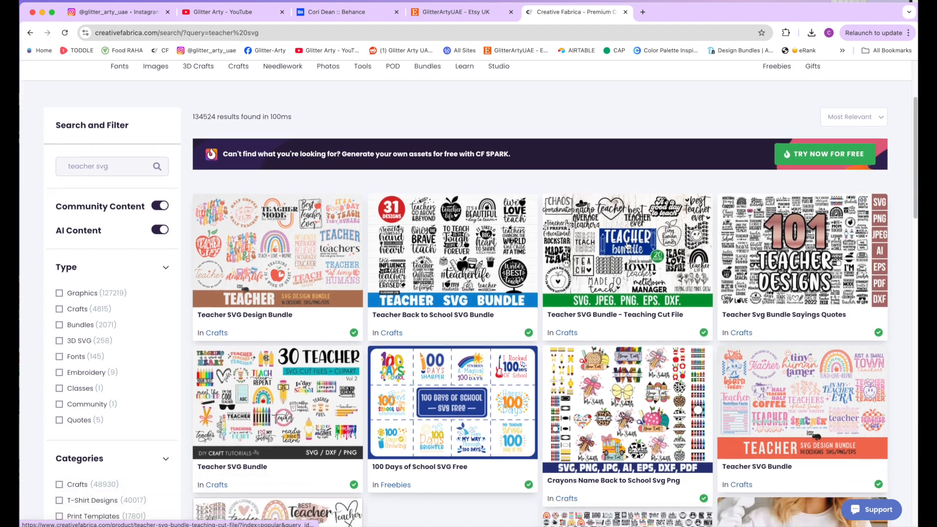
{"action": "scroll", "coordinate": [627, 245], "scroll_direction": "down", "scroll_amount": 6}
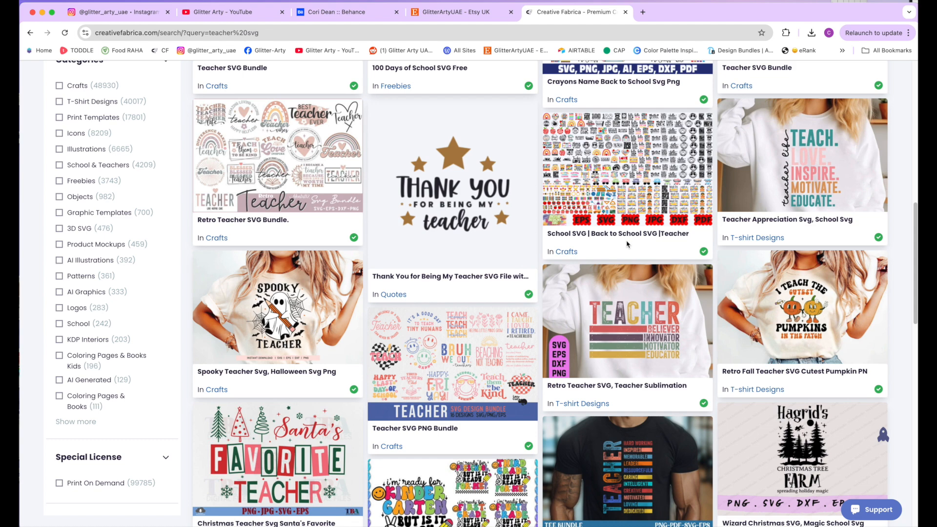
{"action": "scroll", "coordinate": [627, 244], "scroll_direction": "down", "scroll_amount": 2}
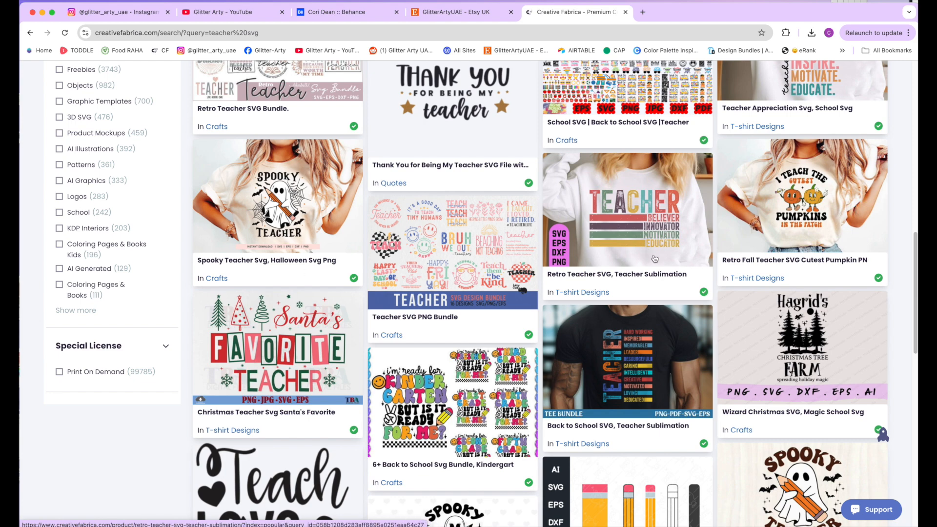
{"action": "scroll", "coordinate": [707, 260], "scroll_direction": "down", "scroll_amount": 2}
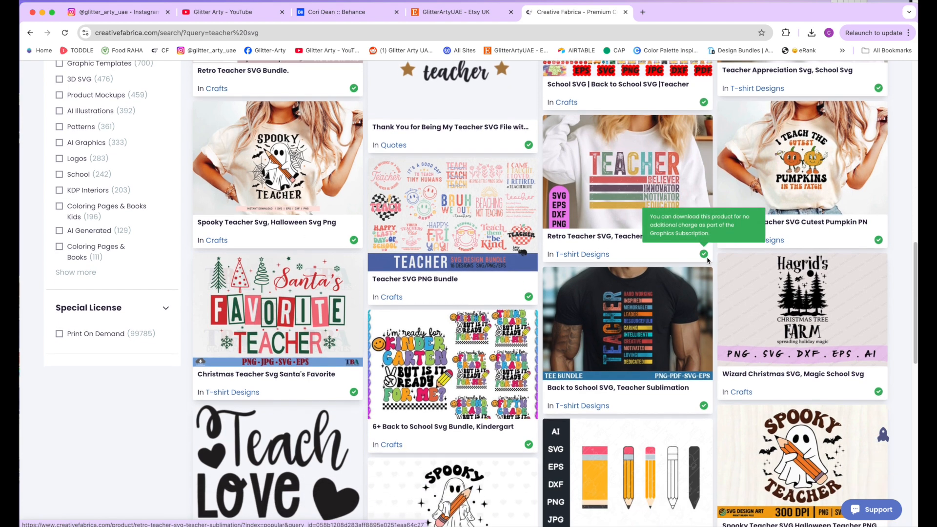
{"action": "scroll", "coordinate": [634, 263], "scroll_direction": "down", "scroll_amount": 1}
{"action": "scroll", "coordinate": [601, 271], "scroll_direction": "down", "scroll_amount": 4}
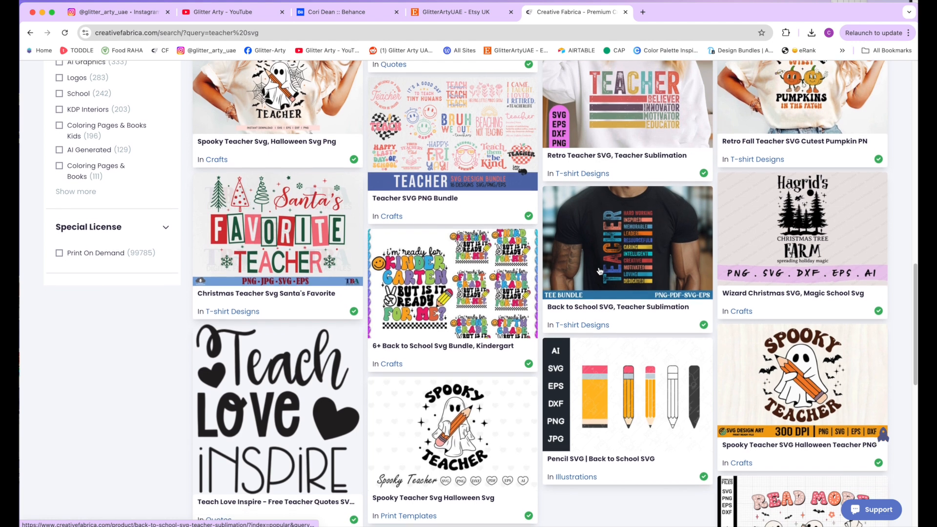
{"action": "scroll", "coordinate": [600, 271], "scroll_direction": "down", "scroll_amount": 1}
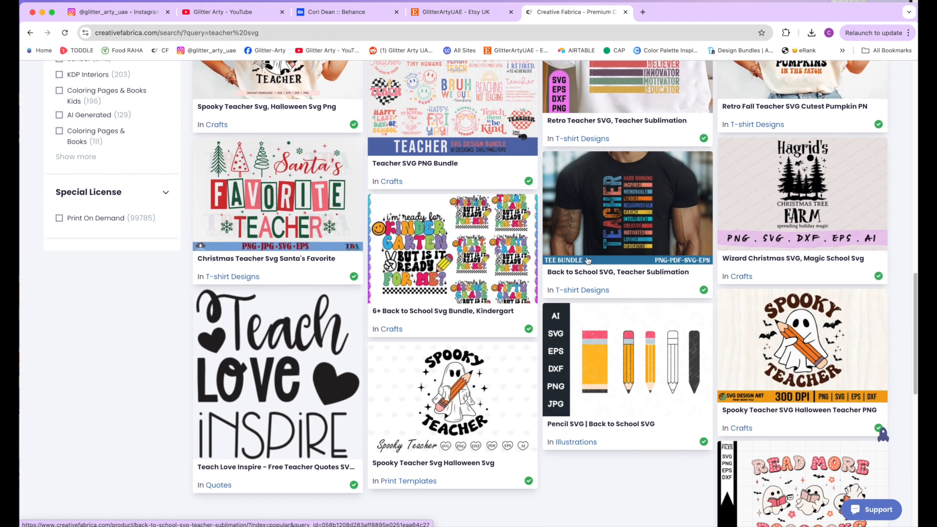
{"action": "scroll", "coordinate": [588, 260], "scroll_direction": "down", "scroll_amount": 1}
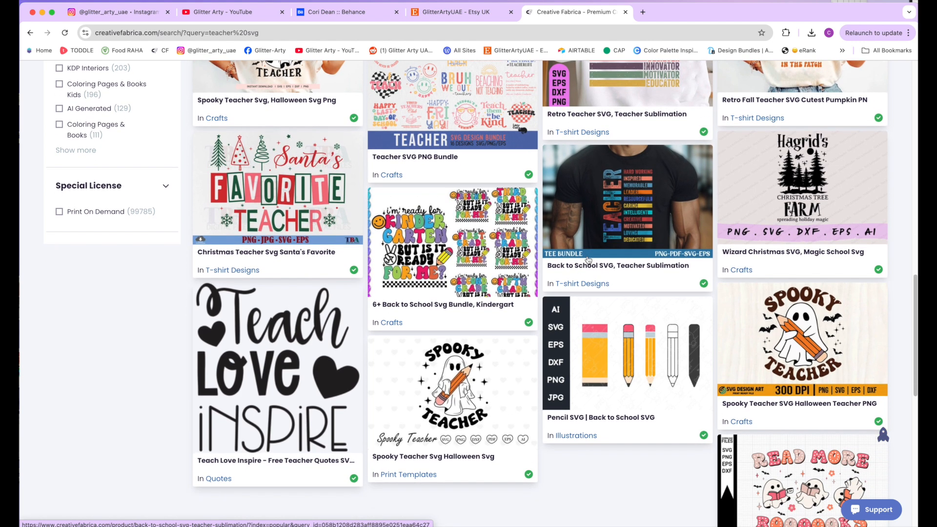
{"action": "left_click", "coordinate": [293, 195]}
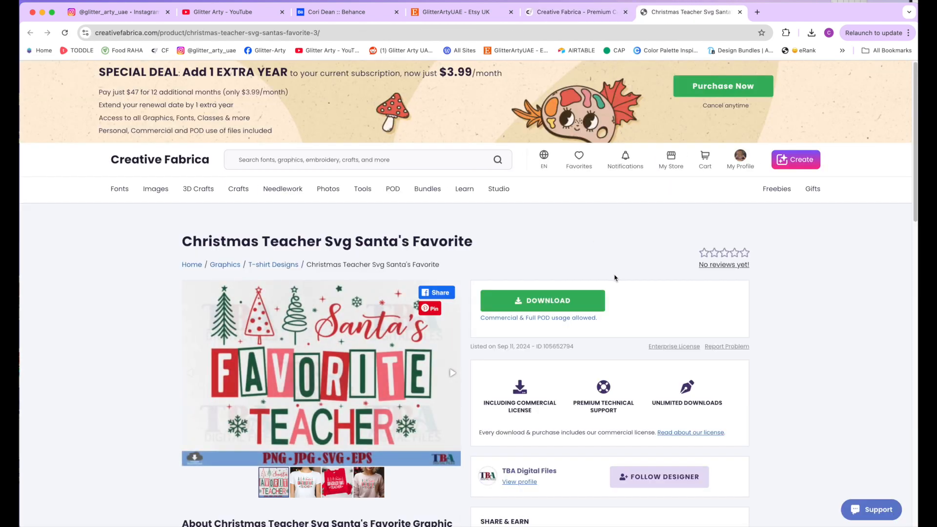
Download the Christmas Teacher Svg Santa's Favorite design and show the browser's recent downloads
{"action": "scroll", "coordinate": [617, 274], "scroll_direction": "down", "scroll_amount": 3}
{"action": "scroll", "coordinate": [617, 277], "scroll_direction": "down", "scroll_amount": 4}
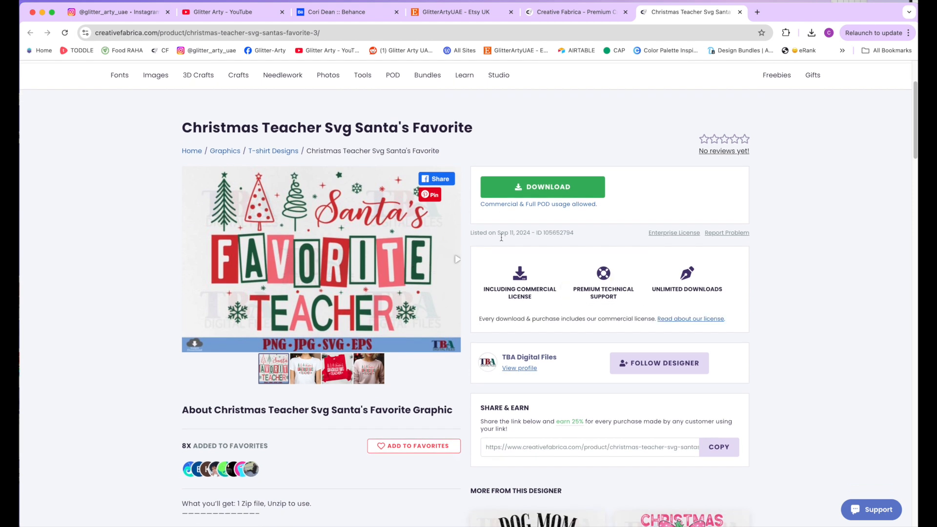
{"action": "left_click", "coordinate": [543, 191]}
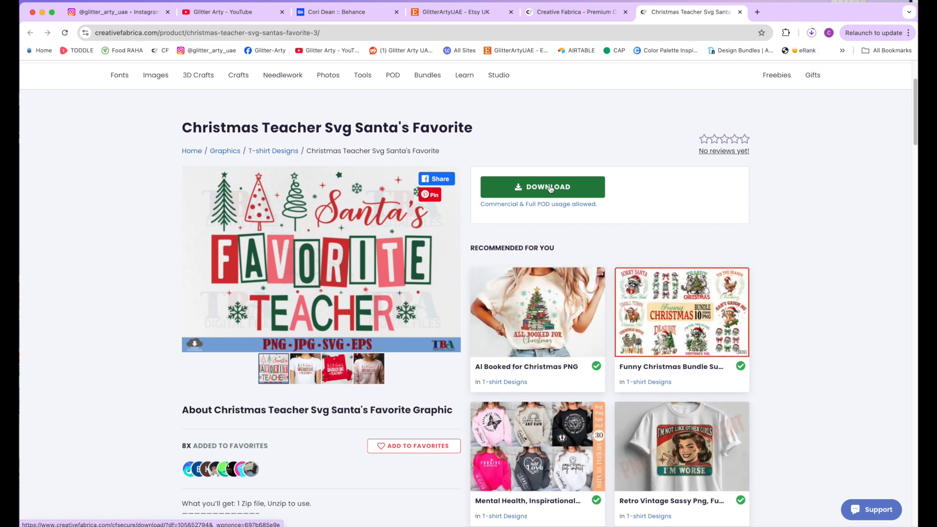
{"action": "left_click", "coordinate": [811, 32]}
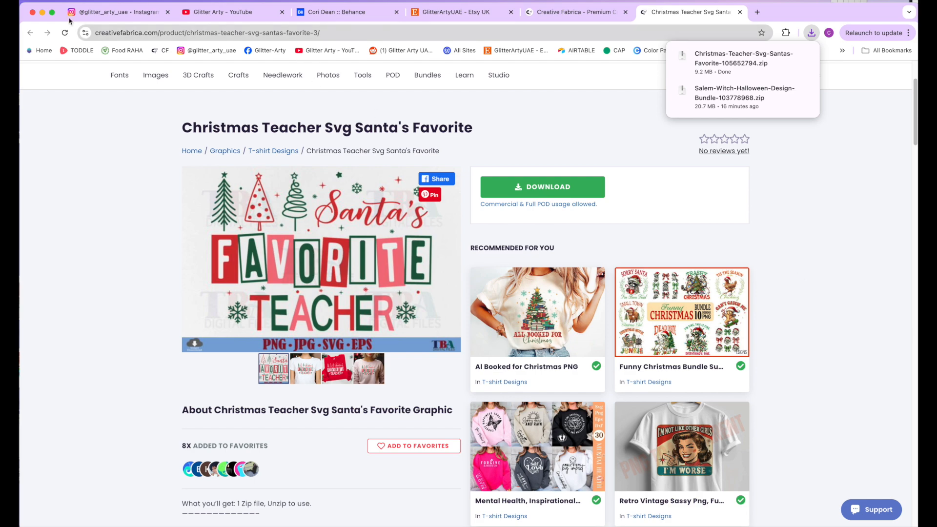
Minimise the browser and move the downloaded Christmas Teacher zip file from the Downloads folder onto the desktop
{"action": "left_click", "coordinate": [42, 14]}
{"action": "left_click", "coordinate": [42, 14]}
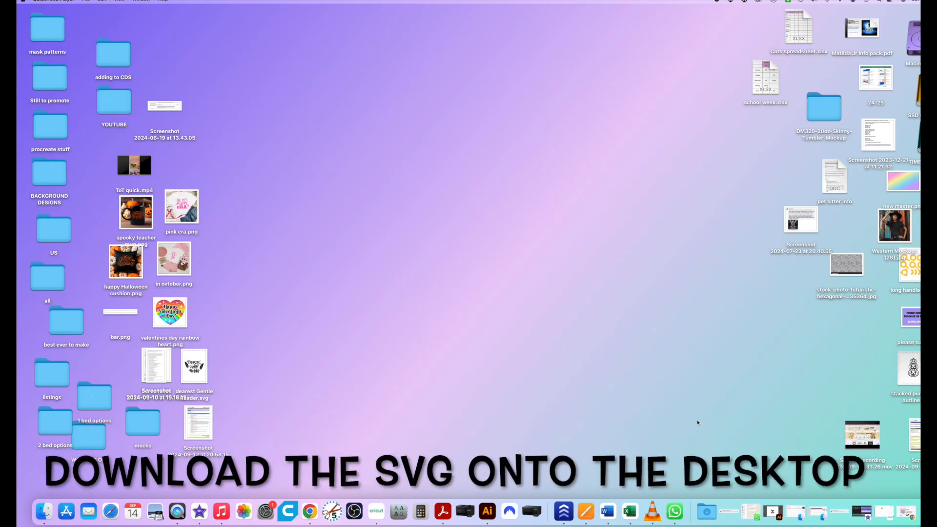
{"action": "left_click", "coordinate": [710, 506]}
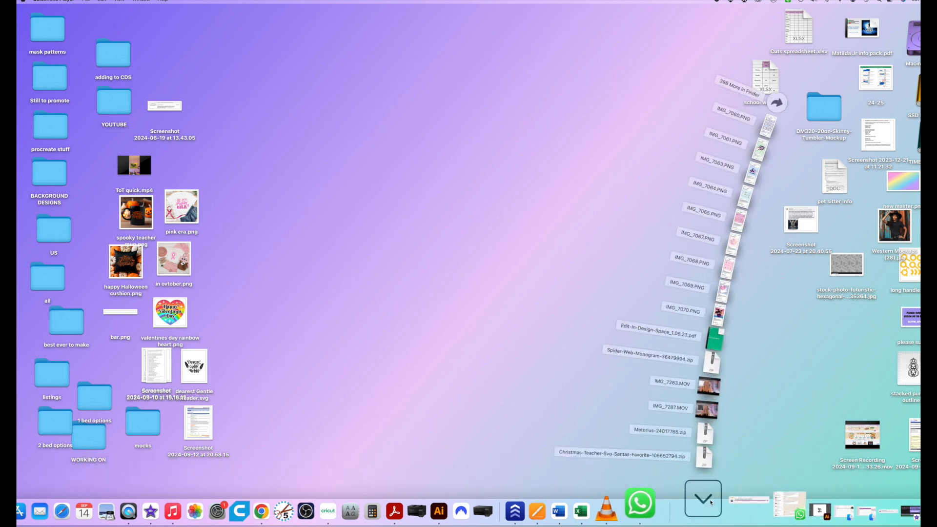
{"action": "left_click", "coordinate": [610, 328]}
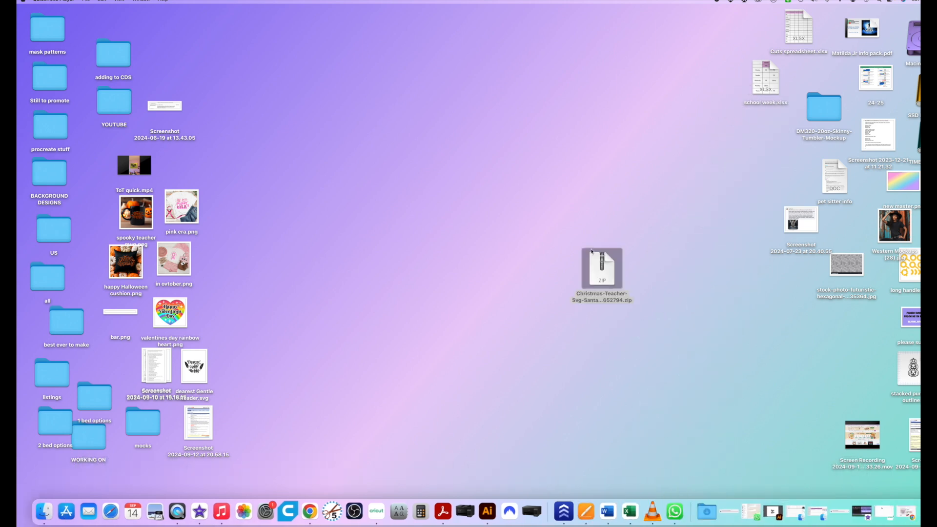
Extract the Christmas Teacher zip file on the desktop and open the extracted folder
{"action": "left_click", "coordinate": [609, 276]}
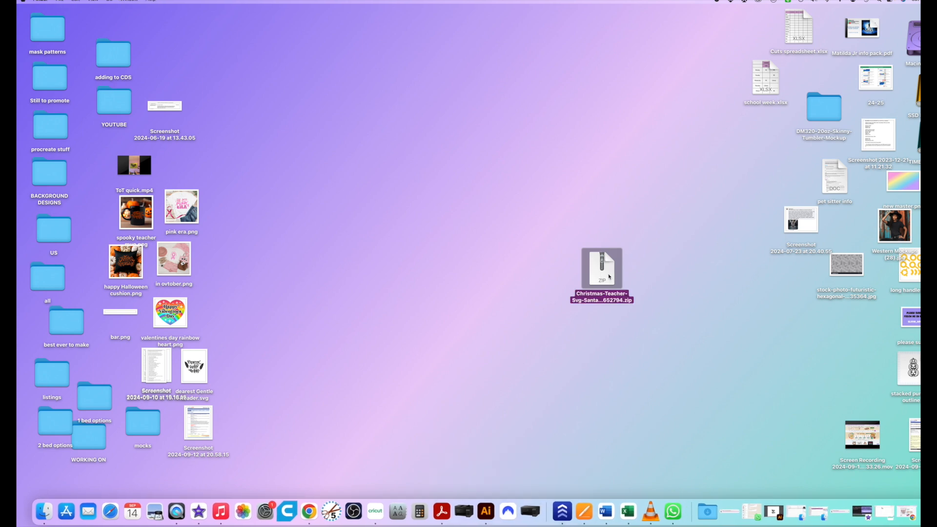
{"action": "double_click", "coordinate": [609, 276]}
{"action": "double_click", "coordinate": [607, 279]}
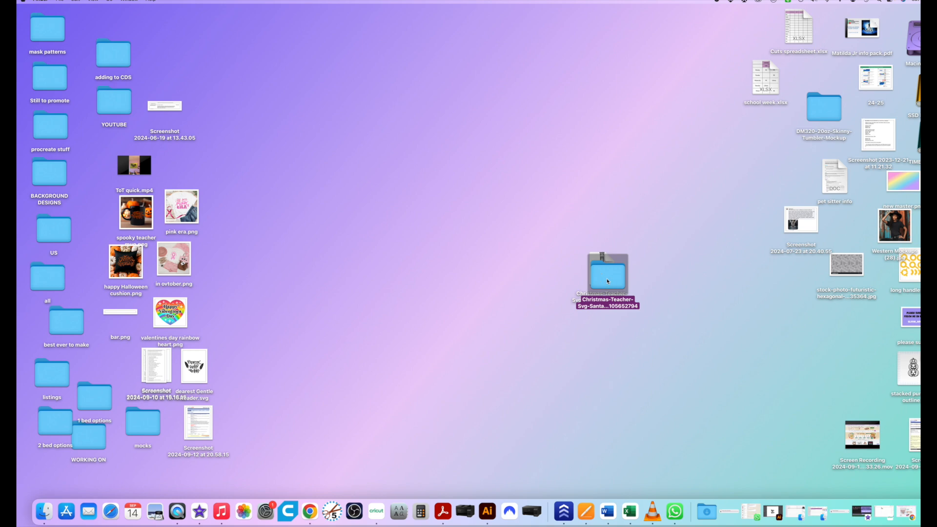
{"action": "left_click_drag", "start_coordinate": [354, 120], "coordinate": [523, 104]}
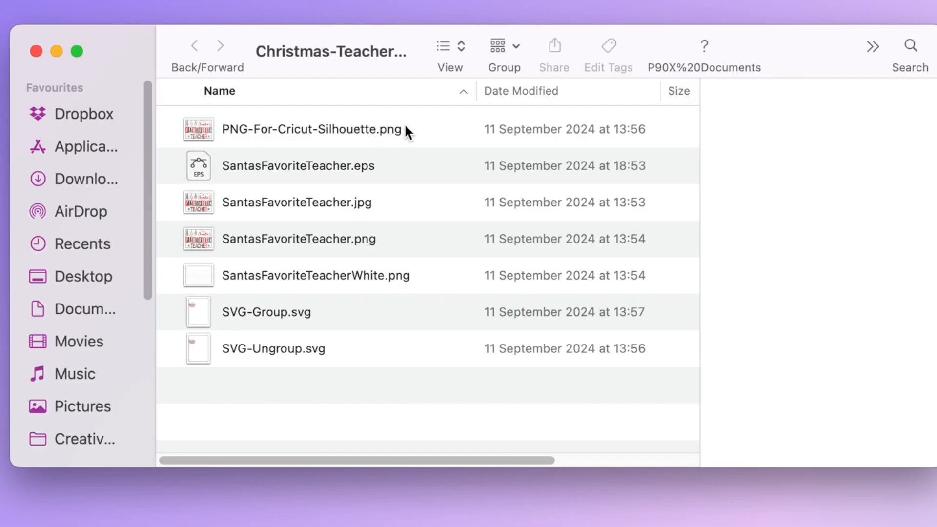
Preview the PNG, EPS and the grouped and ungrouped SVG files in the extracted folder
{"action": "left_click", "coordinate": [405, 130]}
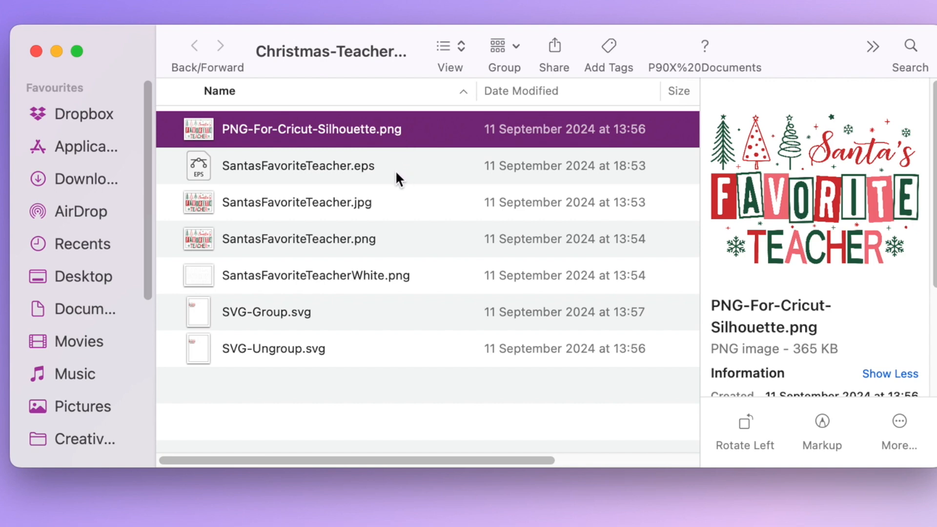
{"action": "left_click", "coordinate": [378, 166]}
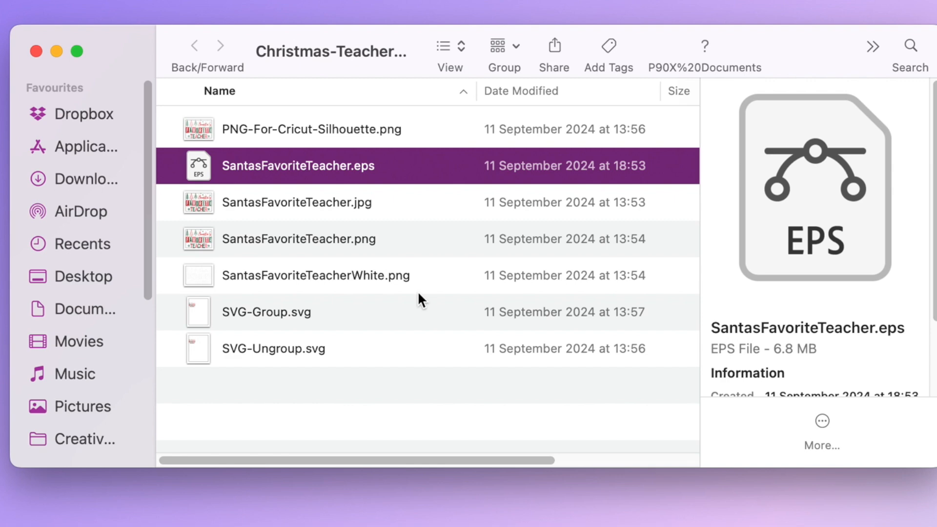
{"action": "left_click", "coordinate": [337, 321]}
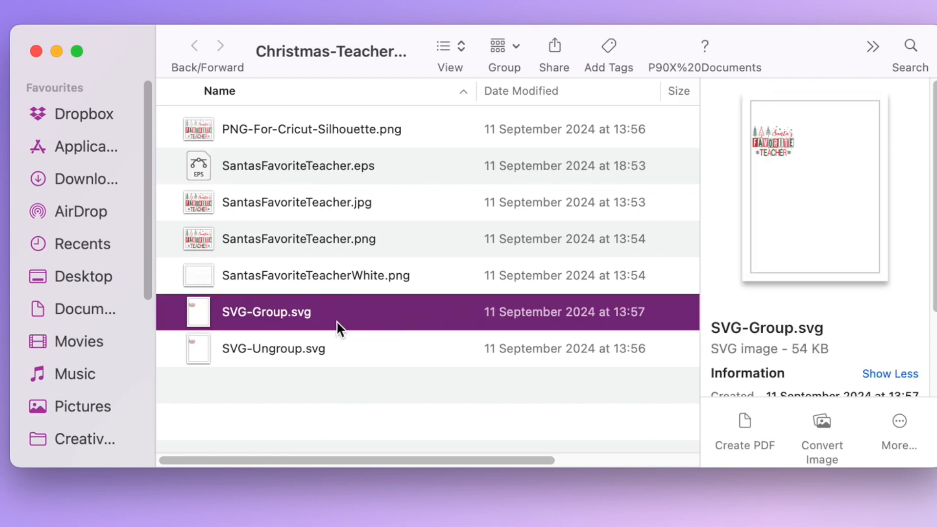
{"action": "left_click", "coordinate": [334, 356]}
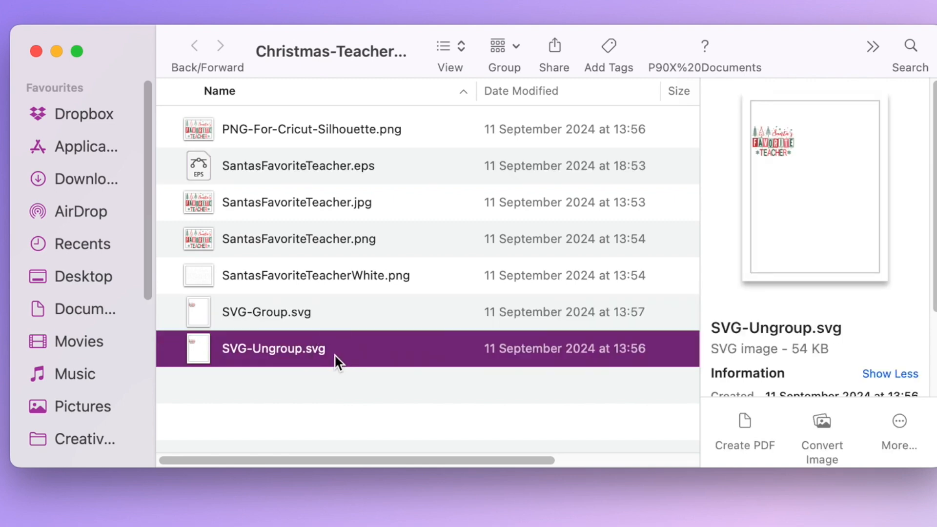
{"action": "left_click", "coordinate": [333, 322]}
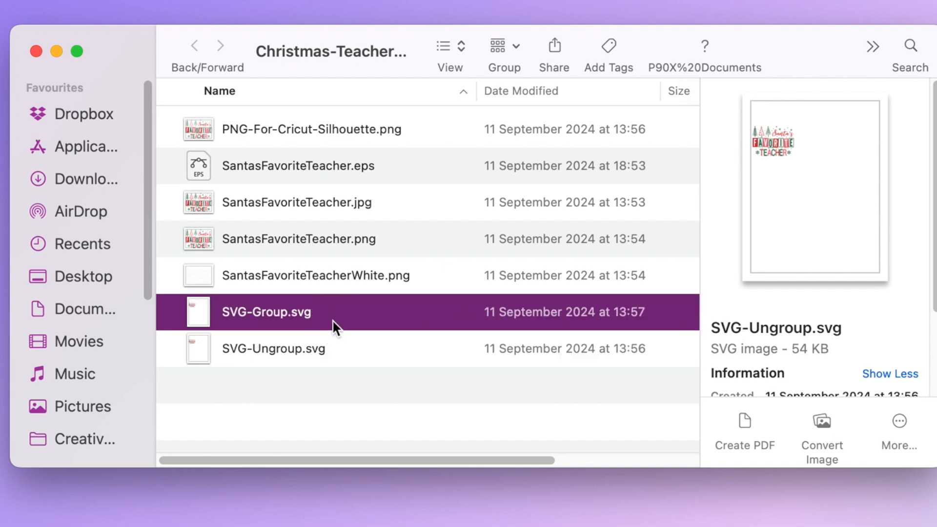
{"action": "left_click", "coordinate": [339, 348]}
{"action": "left_click", "coordinate": [336, 314]}
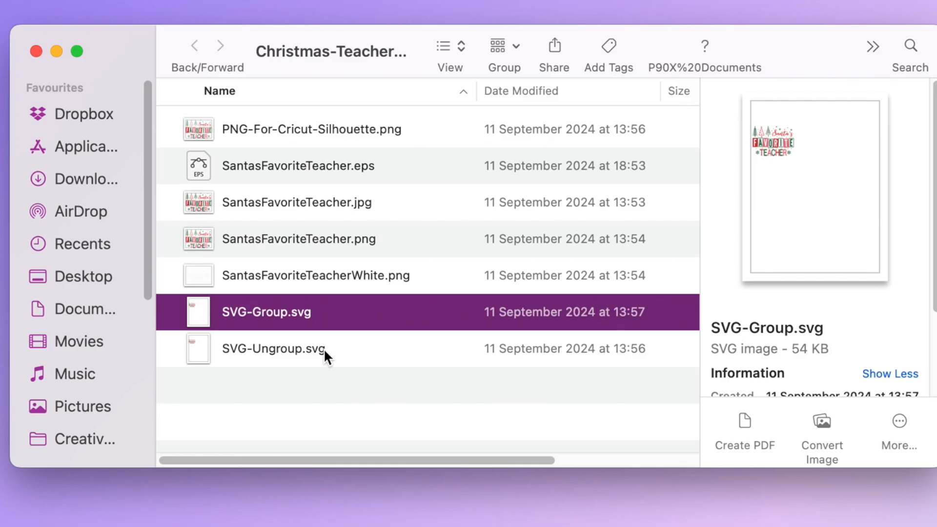
Move SVG-Ungroup.svg from the extracted folder onto the desktop and close the folder window
{"action": "left_click", "coordinate": [324, 349]}
{"action": "left_click_drag", "start_coordinate": [323, 348], "coordinate": [444, 513]}
{"action": "left_click_drag", "start_coordinate": [387, 277], "coordinate": [388, 276]}
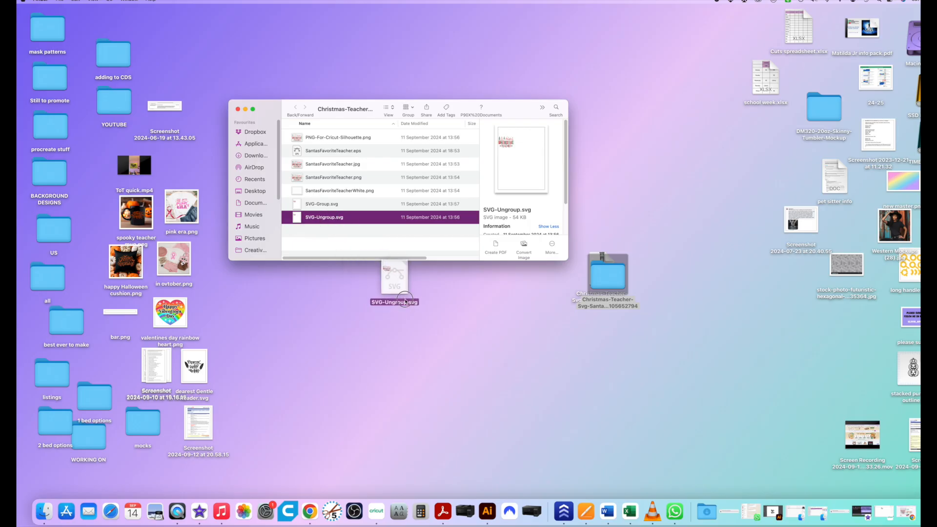
{"action": "left_click", "coordinate": [238, 109]}
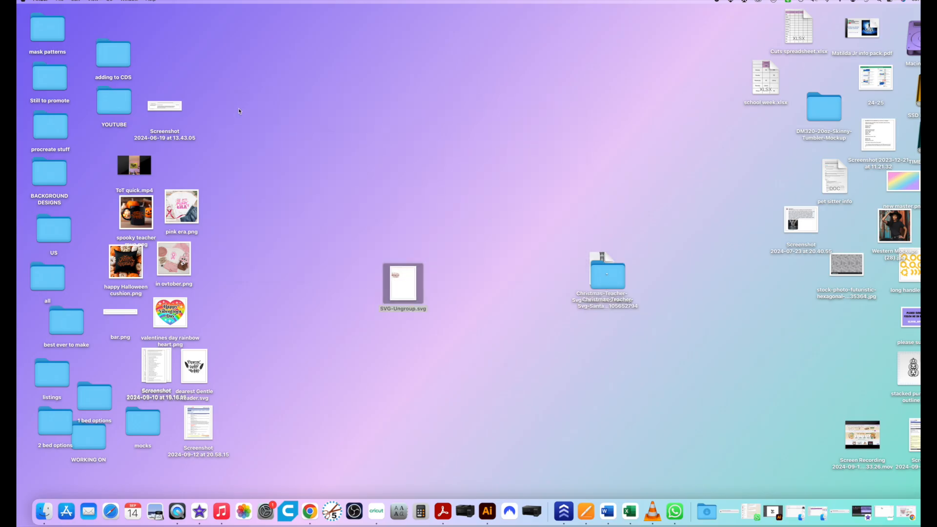
Move the Christmas Teacher zip file and its extracted folder to the Bin
{"action": "left_click", "coordinate": [613, 275]}
{"action": "right_click", "coordinate": [614, 275]}
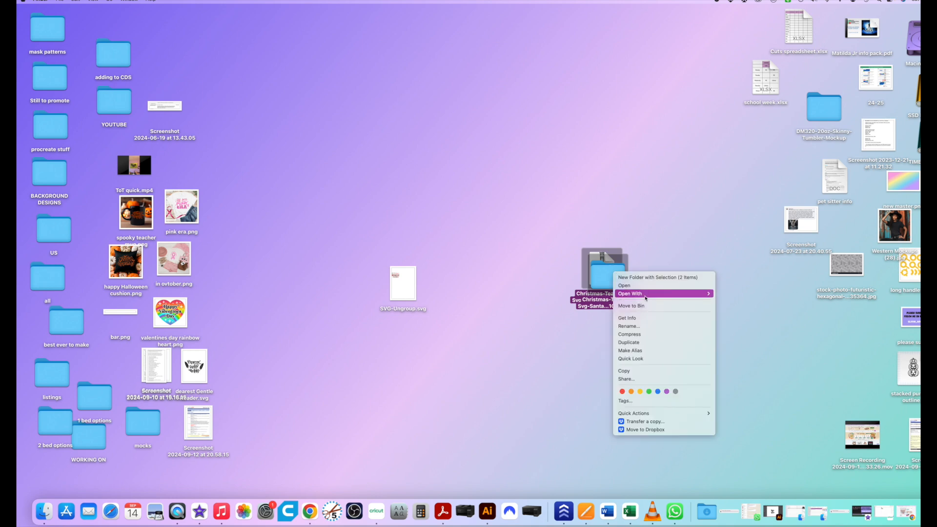
{"action": "left_click", "coordinate": [648, 305]}
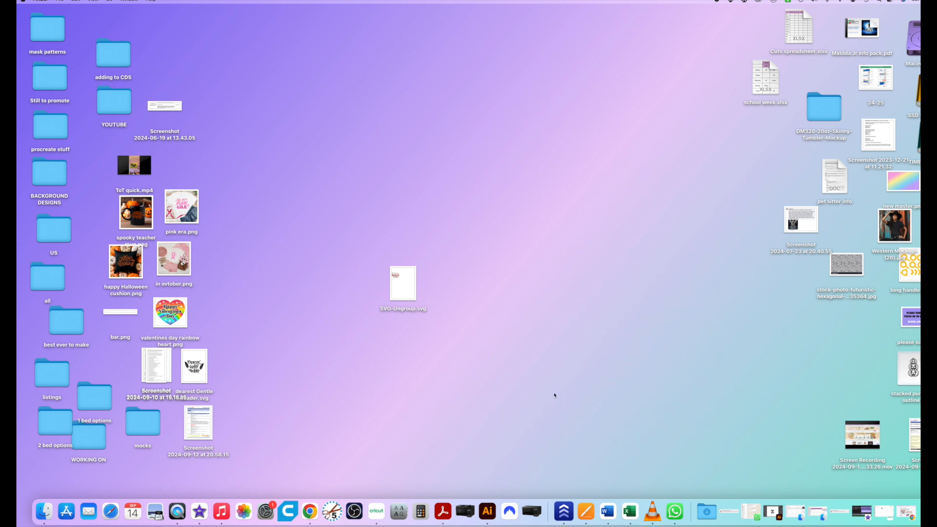
Switch to Cricut Design Space and open its image upload page, dismissing the file browser without choosing a file
{"action": "left_click", "coordinate": [376, 511]}
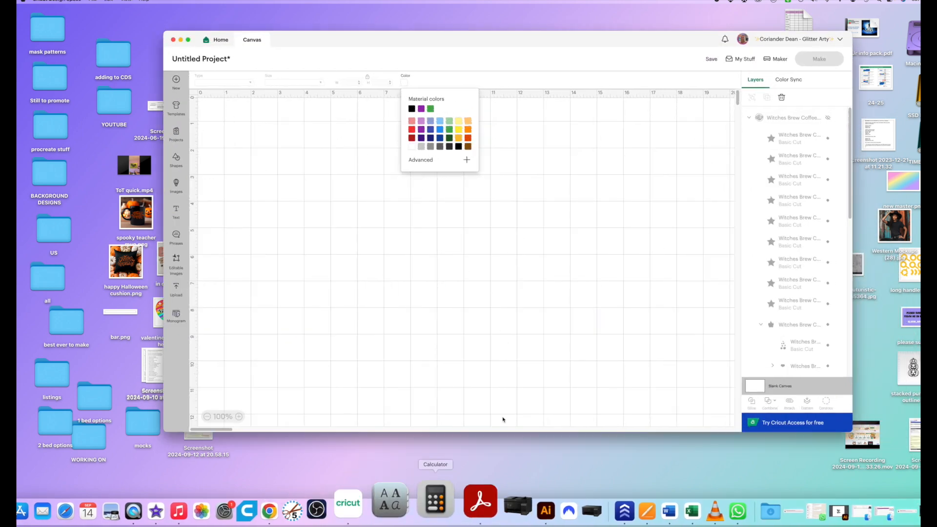
{"action": "mouse_move", "coordinate": [354, 39]}
{"action": "left_mouse_down"}
{"action": "mouse_move", "coordinate": [335, 40]}
{"action": "mouse_move", "coordinate": [356, 45]}
{"action": "left_mouse_up"}
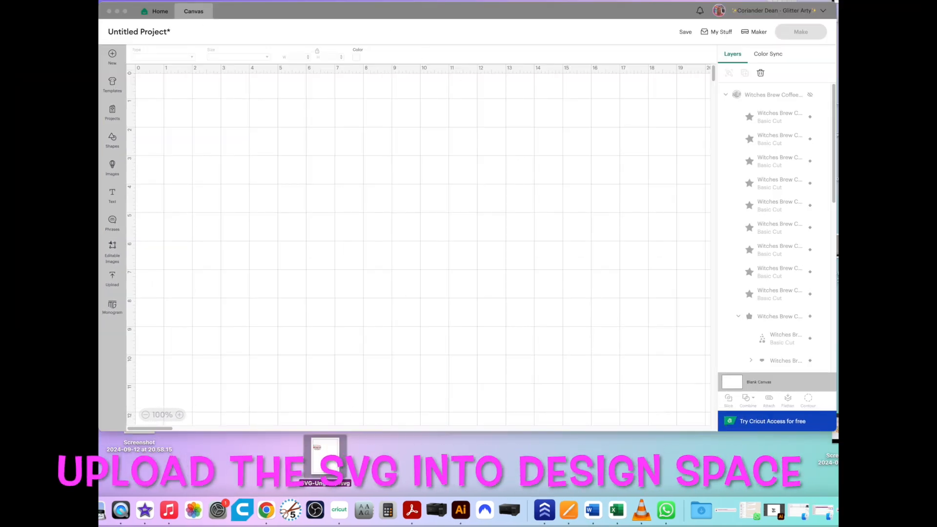
{"action": "left_click", "coordinate": [113, 281]}
{"action": "left_click", "coordinate": [113, 280]}
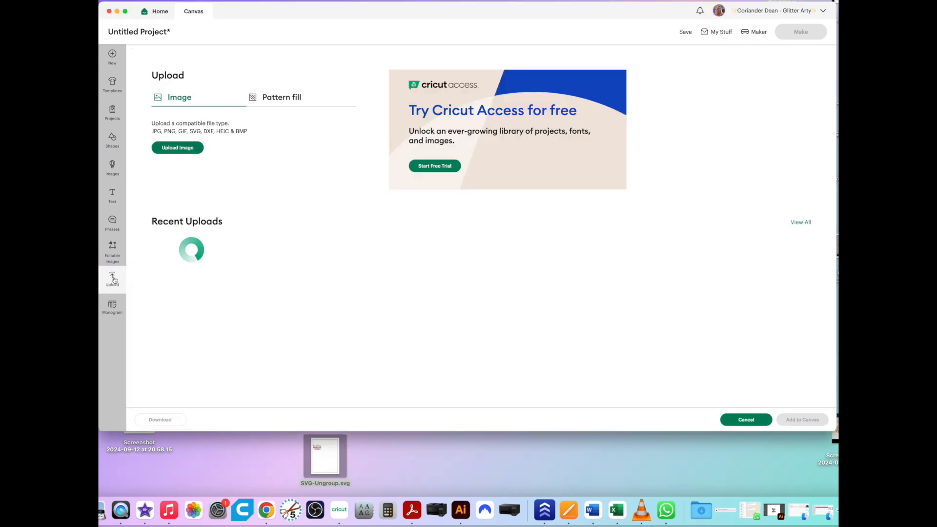
{"action": "left_click", "coordinate": [179, 148]}
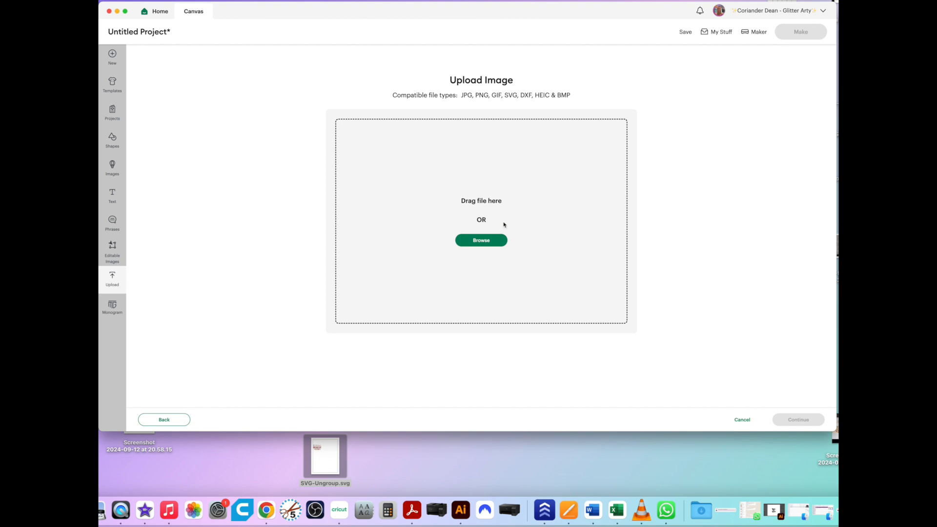
{"action": "left_click", "coordinate": [488, 239]}
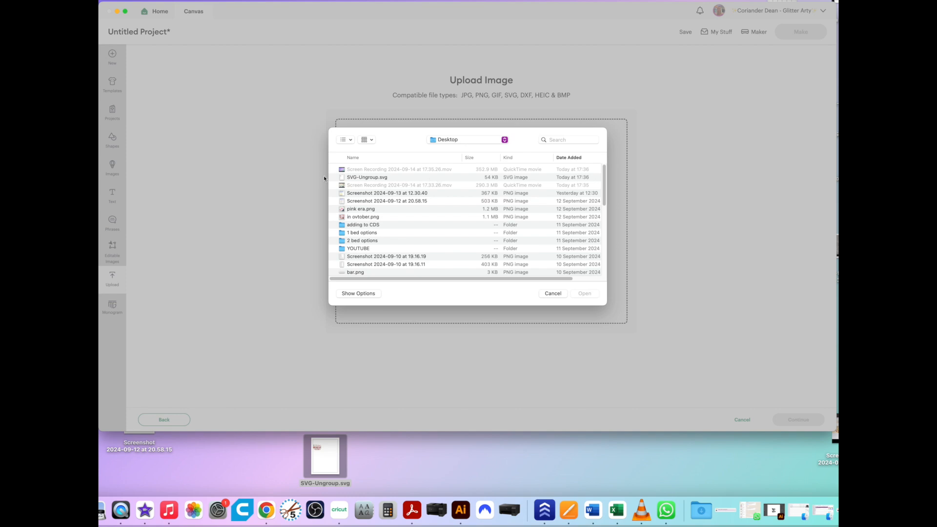
{"action": "left_click", "coordinate": [556, 295]}
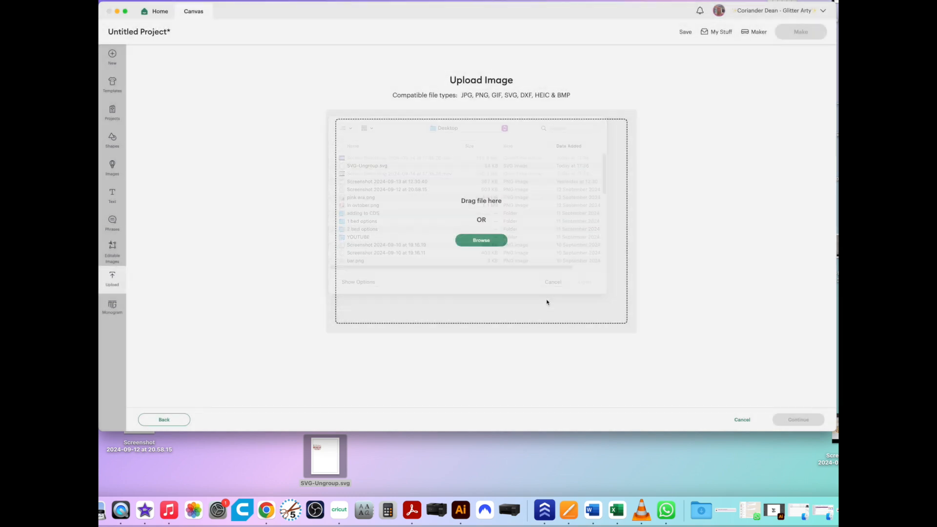
Upload SVG-Ungroup.svg from the desktop, keeping its name, and add the Santa's Favorite Teacher design to the canvas
{"action": "left_click_drag", "start_coordinate": [331, 465], "coordinate": [490, 215]}
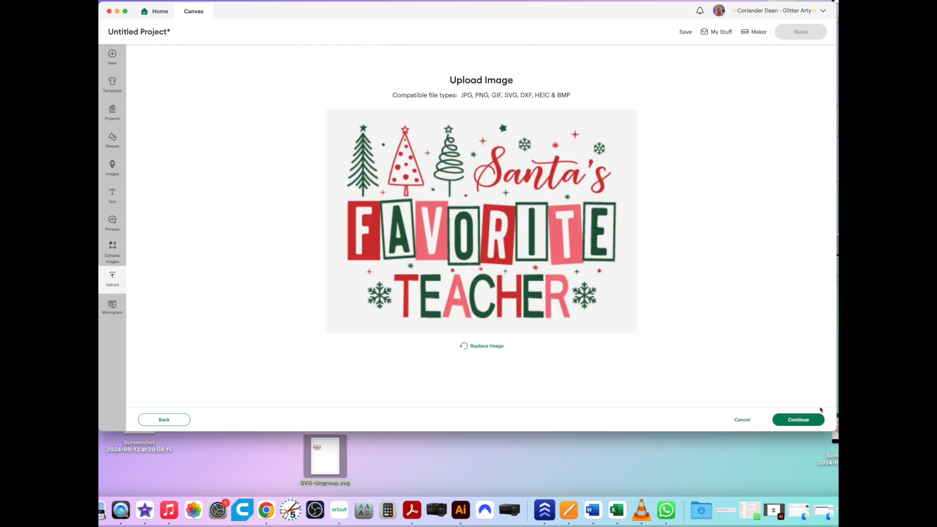
{"action": "left_click", "coordinate": [801, 420]}
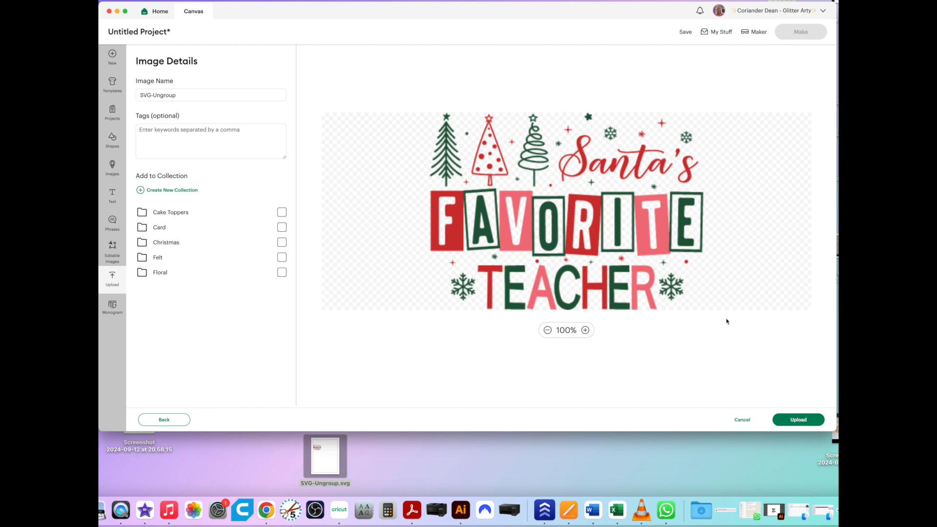
{"action": "left_click", "coordinate": [807, 420]}
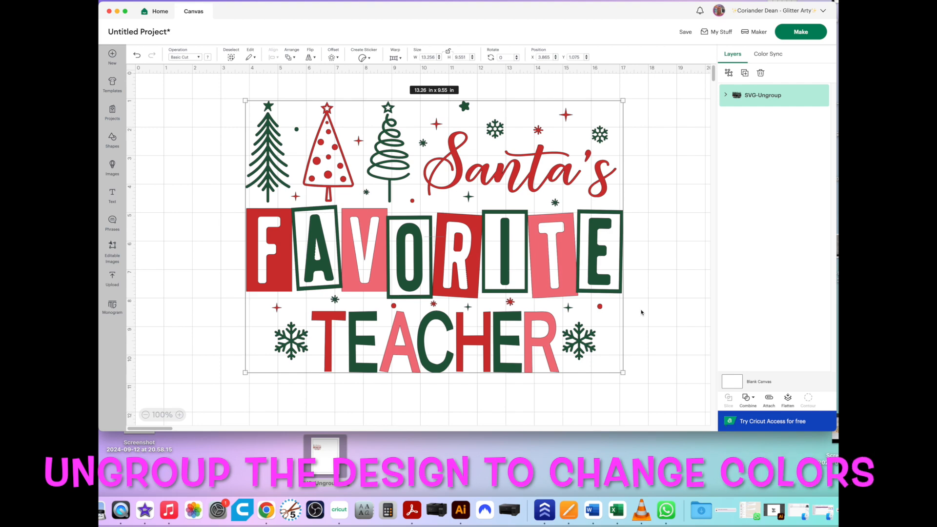
Look through the SVG-Ungroup design's layers, shift the design slightly on the canvas and ungroup it into separate layers
{"action": "left_click", "coordinate": [726, 96]}
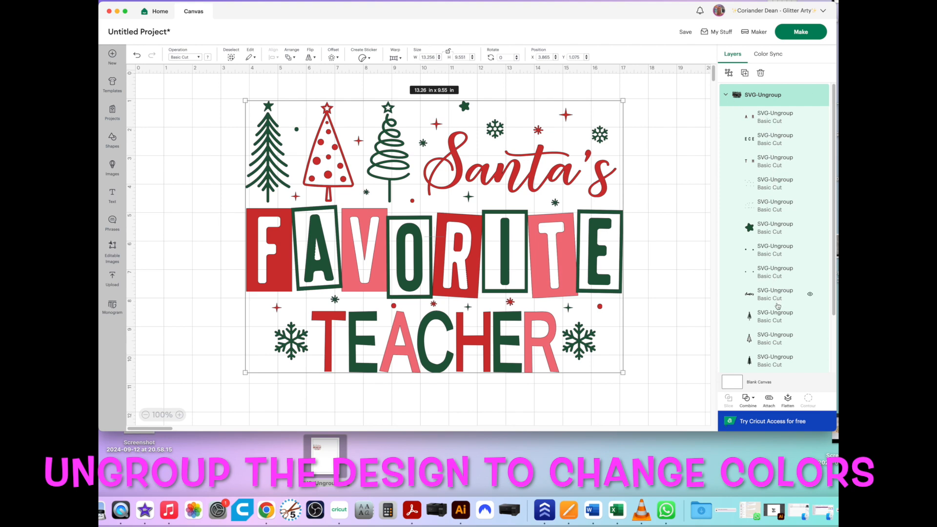
{"action": "scroll", "coordinate": [776, 306], "scroll_direction": "down", "scroll_amount": 3}
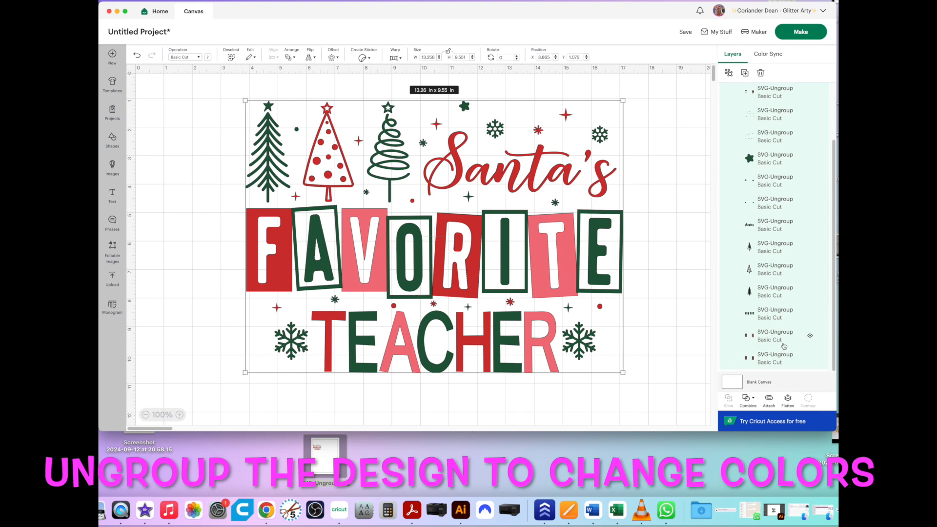
{"action": "left_click", "coordinate": [677, 247]}
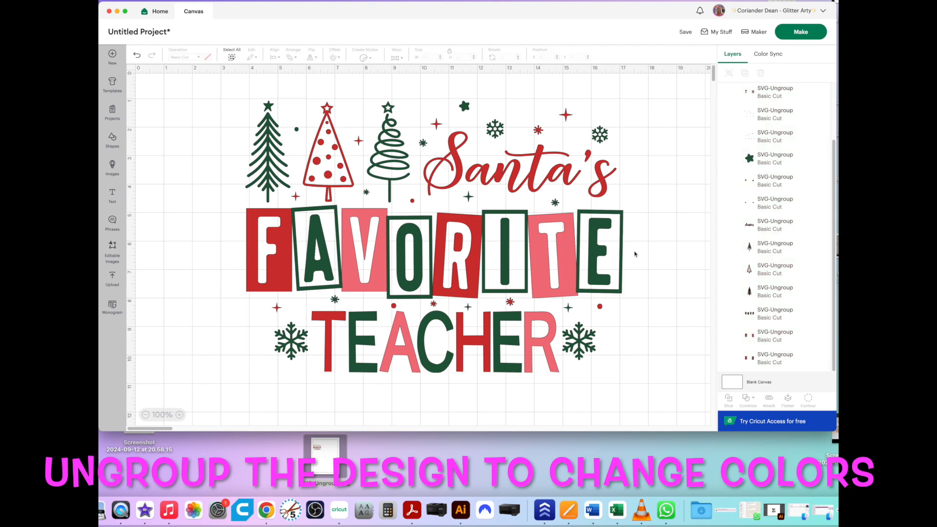
{"action": "left_click_drag", "start_coordinate": [622, 260], "coordinate": [606, 270]}
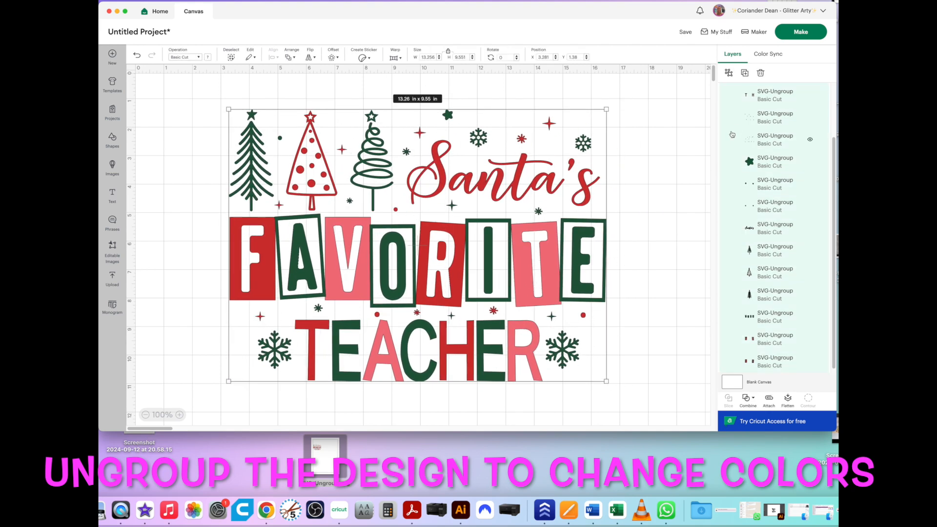
{"action": "left_click", "coordinate": [727, 74]}
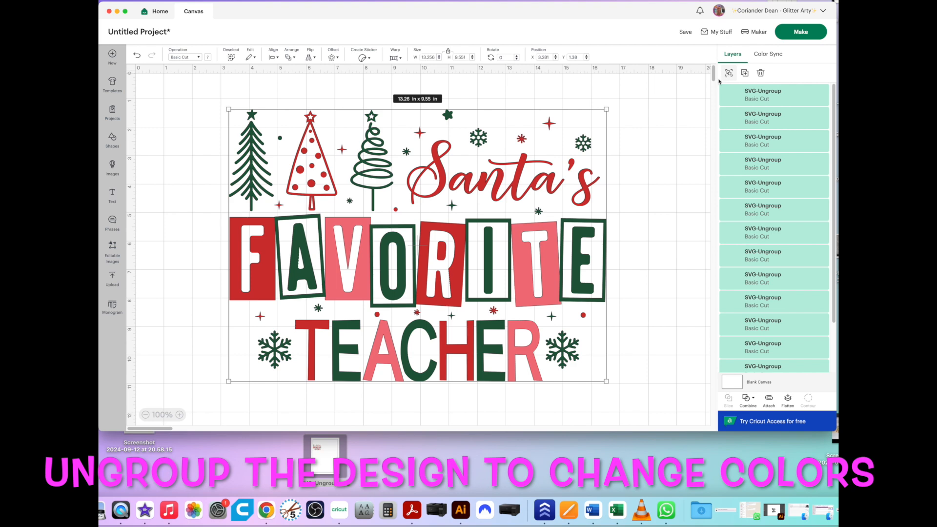
{"action": "left_click", "coordinate": [649, 200]}
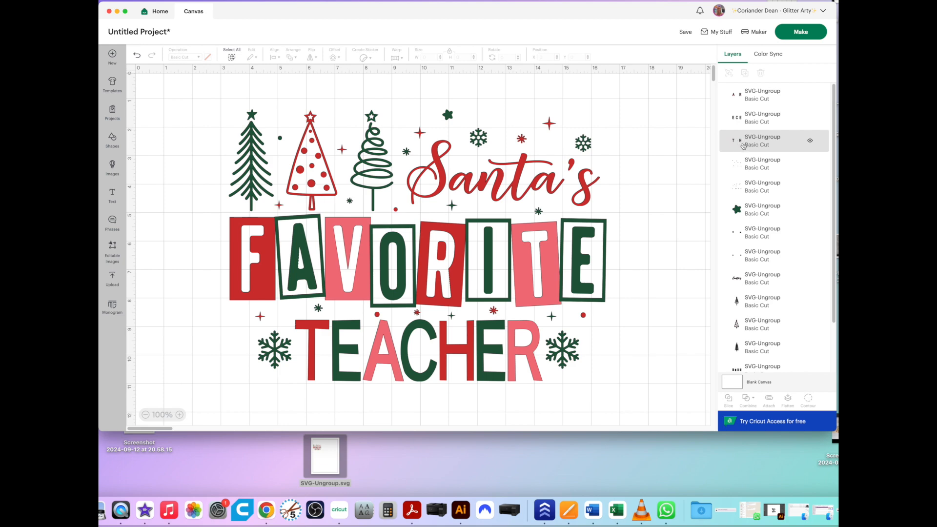
Recolor the red T and H of the word TEACHER light blue
{"action": "left_click", "coordinate": [446, 360]}
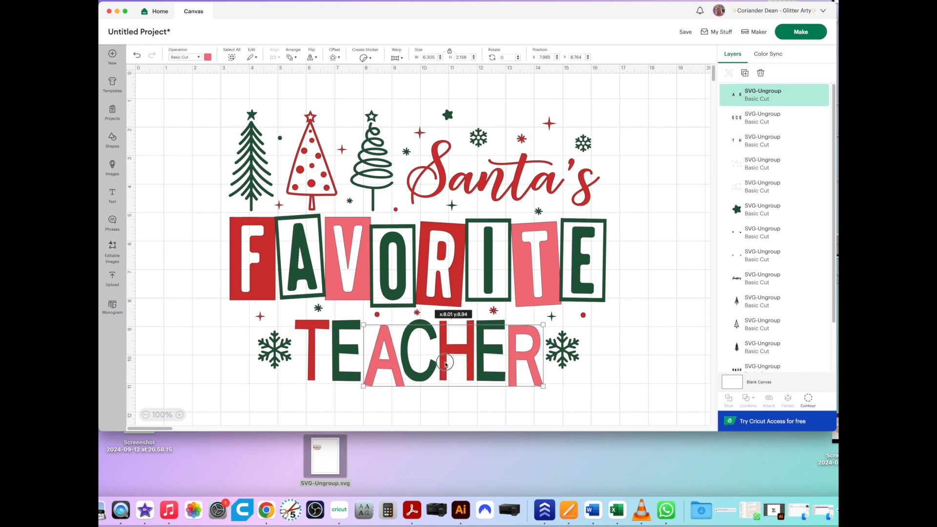
{"action": "left_click_drag", "start_coordinate": [315, 362], "coordinate": [314, 361]}
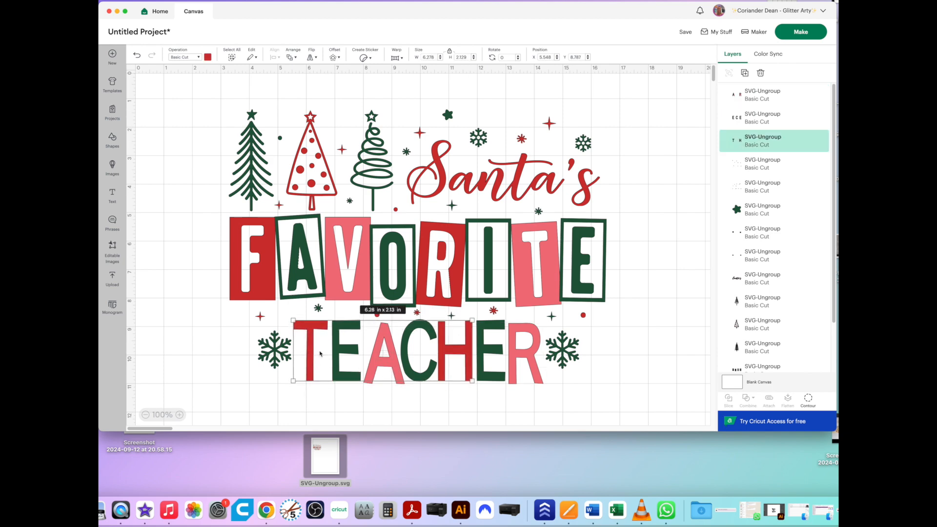
{"action": "left_click", "coordinate": [207, 57]}
{"action": "left_click", "coordinate": [246, 105]}
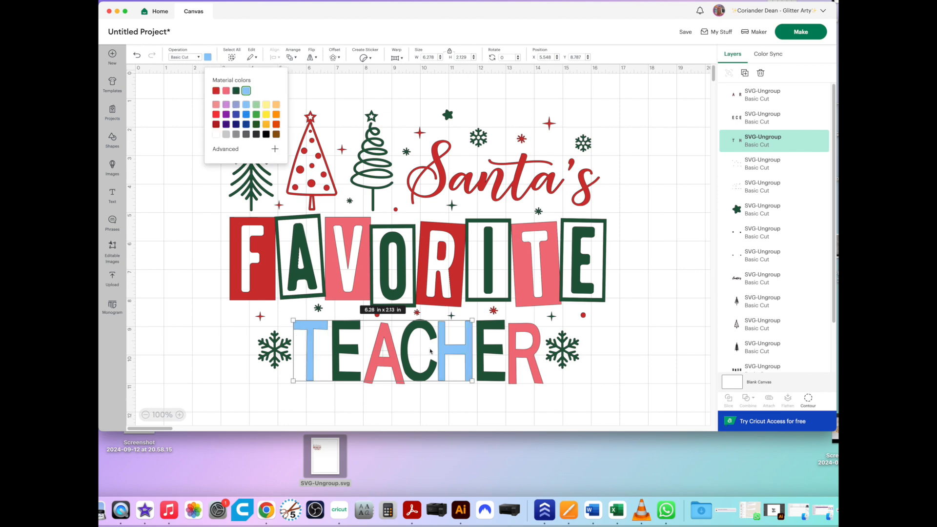
{"action": "left_click", "coordinate": [452, 401]}
Align the pink A and R with the other letters of TEACHER and recolor them dark blue
{"action": "left_click_drag", "start_coordinate": [422, 377], "coordinate": [418, 375]}
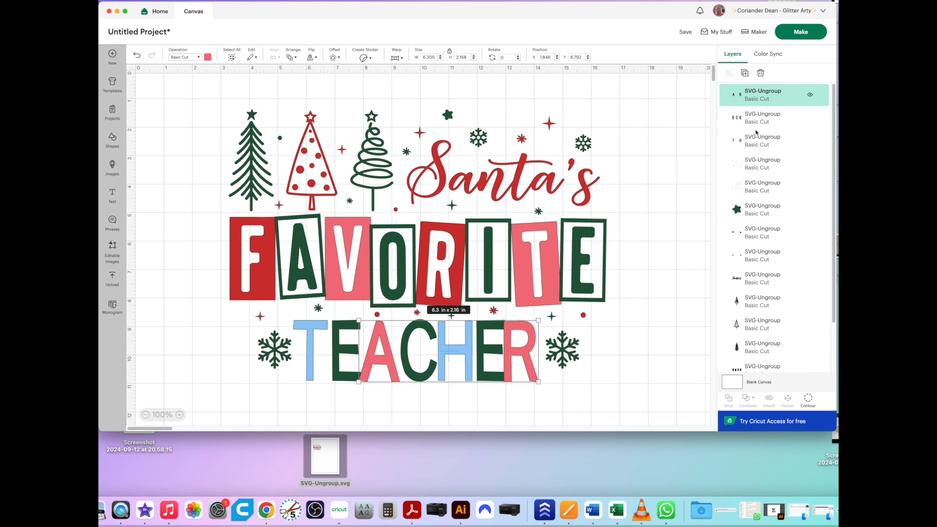
{"action": "left_click_drag", "start_coordinate": [388, 364], "coordinate": [395, 363]}
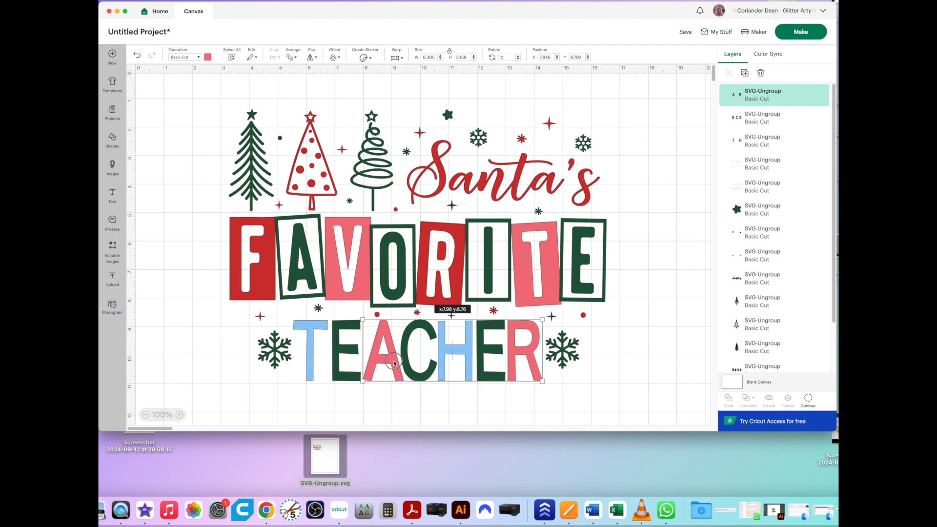
{"action": "left_click", "coordinate": [208, 57]}
{"action": "left_click", "coordinate": [245, 124]}
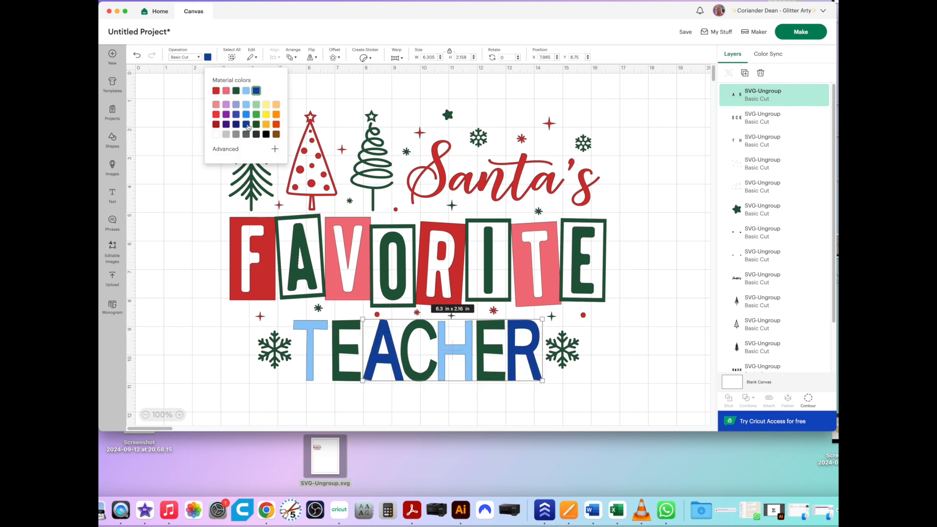
{"action": "left_click", "coordinate": [621, 383]}
Recolor the green E, C and E of the word TEACHER light purple
{"action": "left_click", "coordinate": [493, 376]}
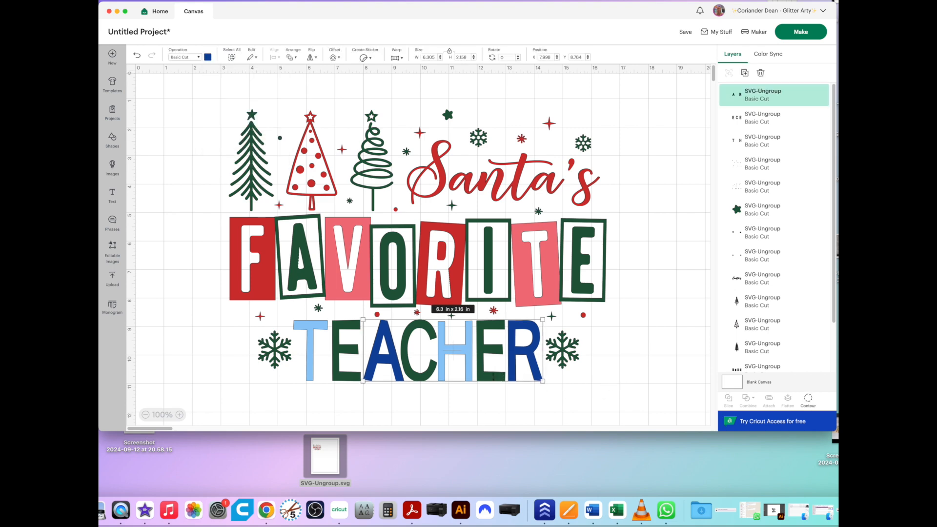
{"action": "left_click", "coordinate": [775, 119]}
{"action": "left_click", "coordinate": [207, 57]}
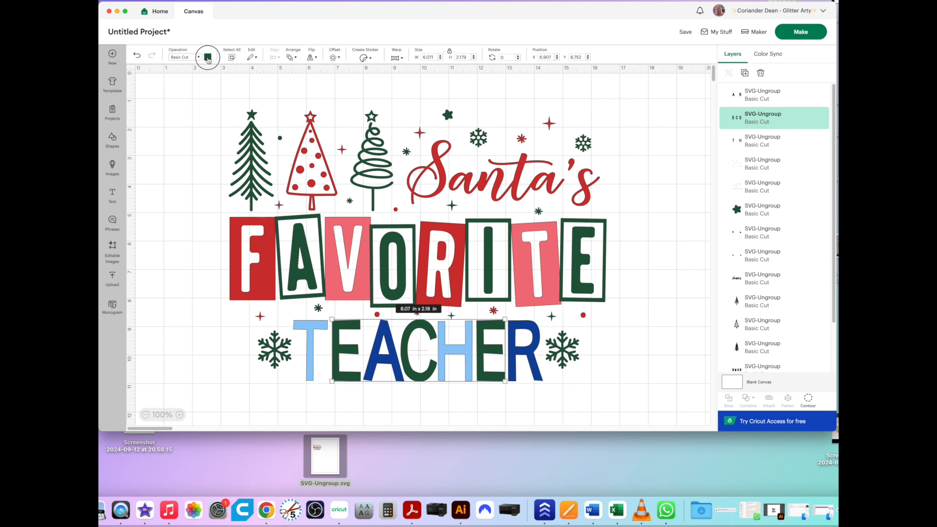
{"action": "left_click", "coordinate": [226, 106]}
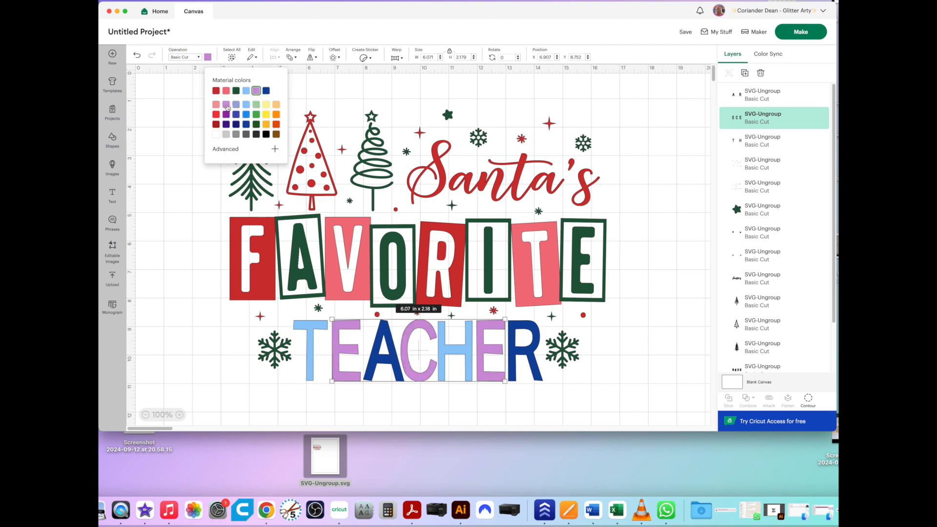
{"action": "left_click", "coordinate": [595, 375]}
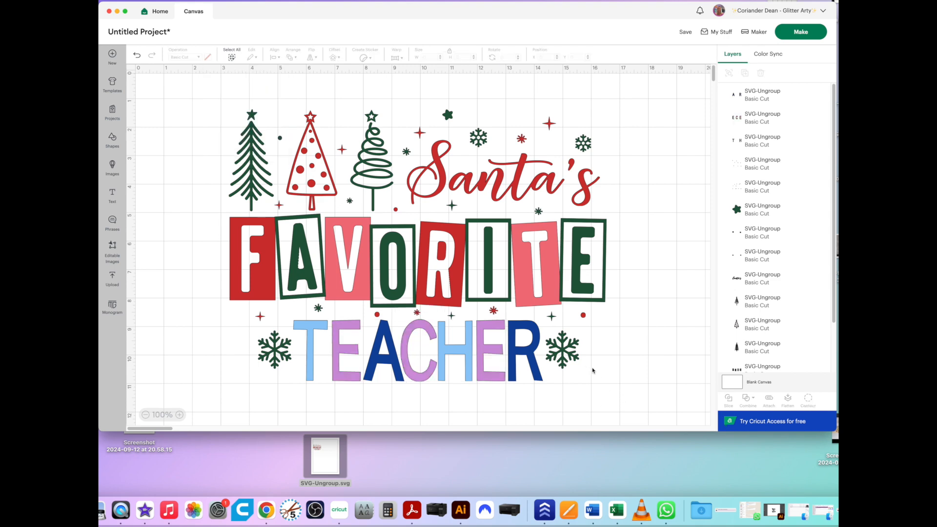
Recolor the two large snowflakes beside the word TEACHER light grey
{"action": "left_click", "coordinate": [565, 352]}
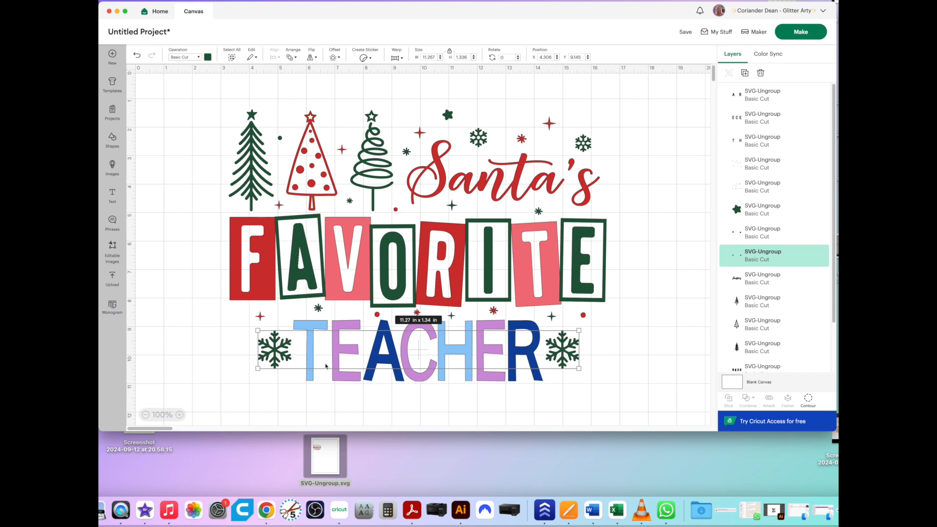
{"action": "left_click", "coordinate": [207, 57]}
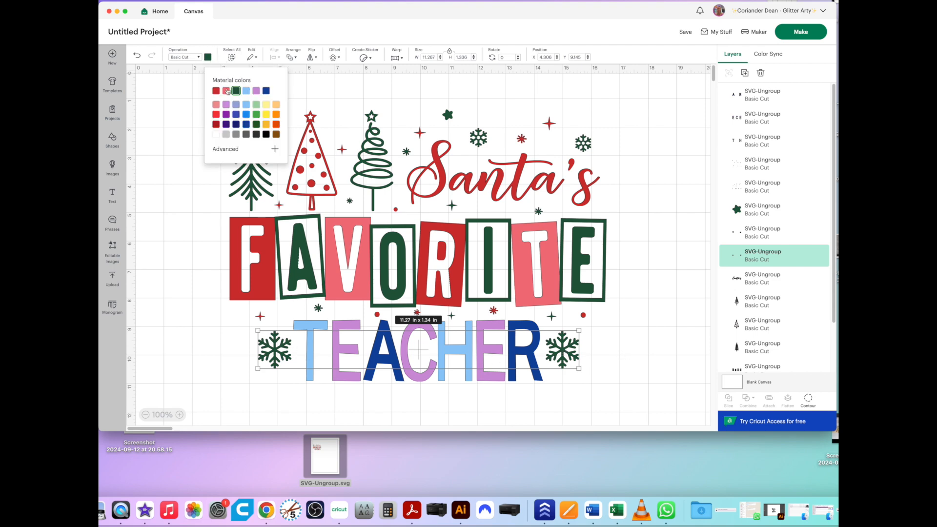
{"action": "left_click", "coordinate": [227, 135]}
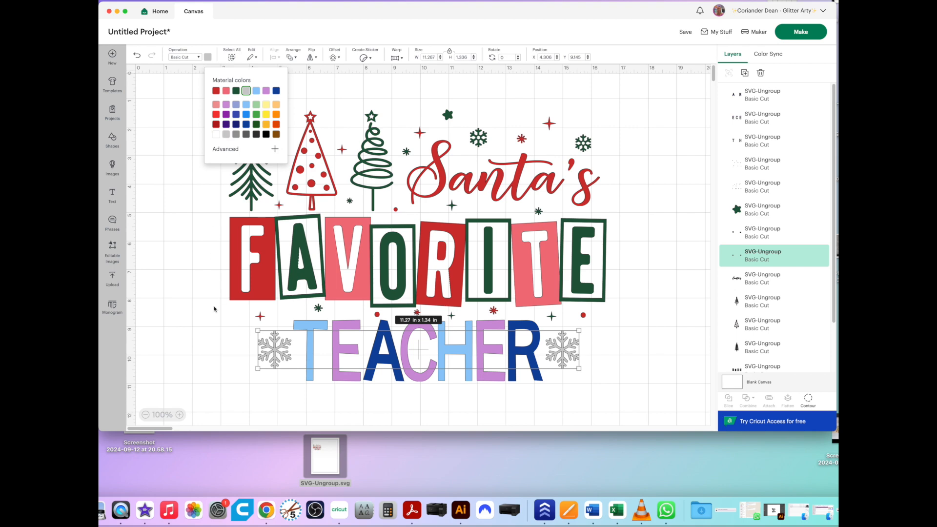
{"action": "left_click", "coordinate": [196, 320]}
Recolor the small green stars and dots scattered around the design with the custom muted blue #81a9c8
{"action": "left_click", "coordinate": [494, 312]}
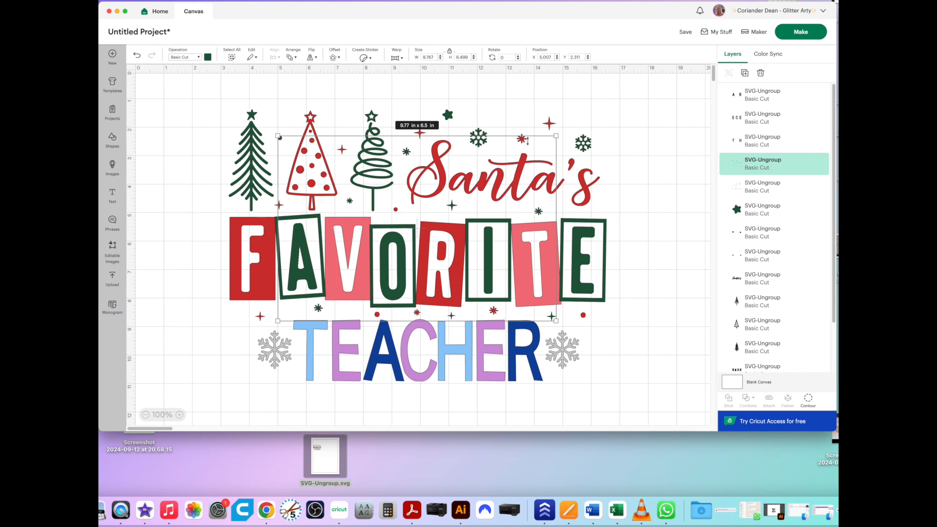
{"action": "left_click", "coordinate": [208, 57]}
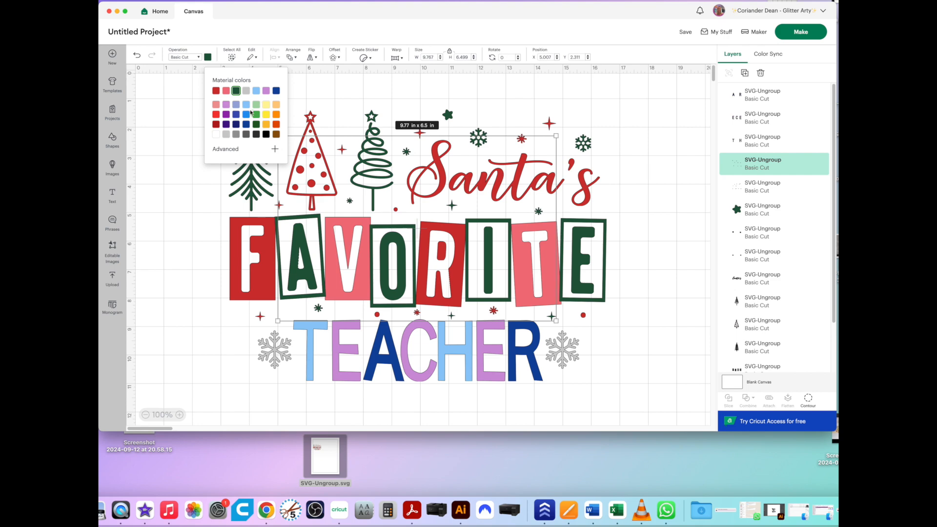
{"action": "left_click", "coordinate": [232, 149]}
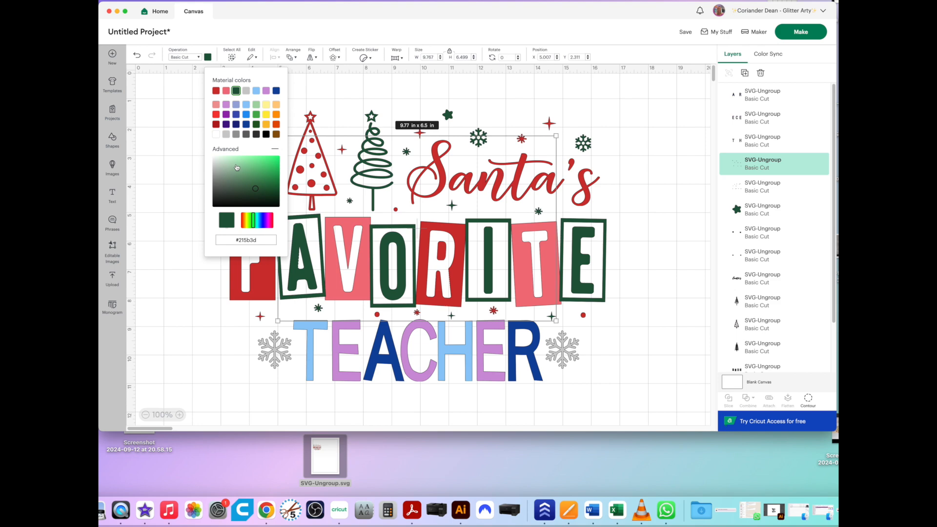
{"action": "left_click", "coordinate": [246, 114]}
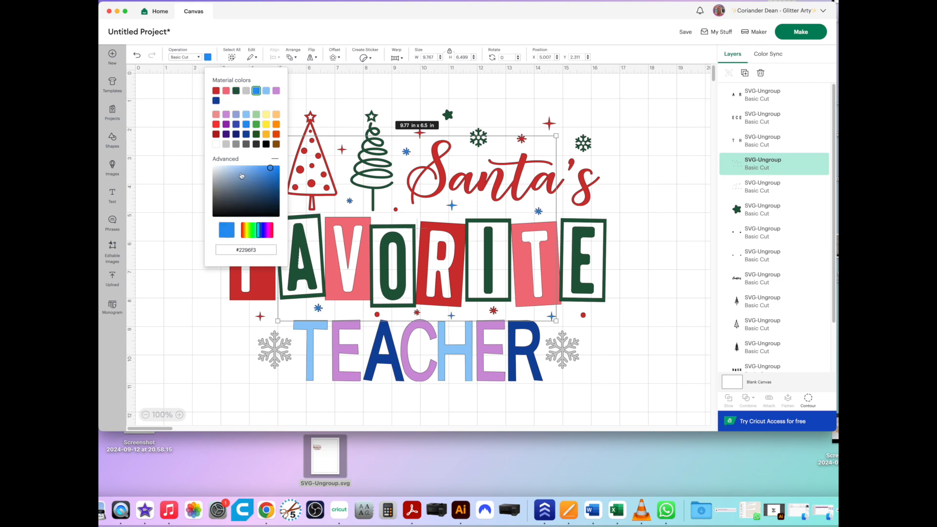
{"action": "left_click", "coordinate": [241, 174]}
{"action": "left_click_drag", "start_coordinate": [242, 176], "coordinate": [237, 179]}
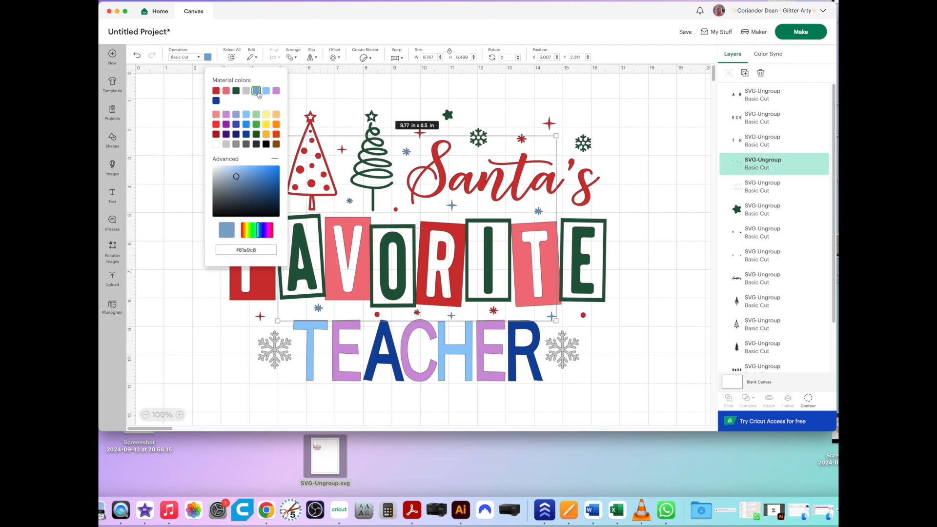
{"action": "left_click", "coordinate": [373, 90]}
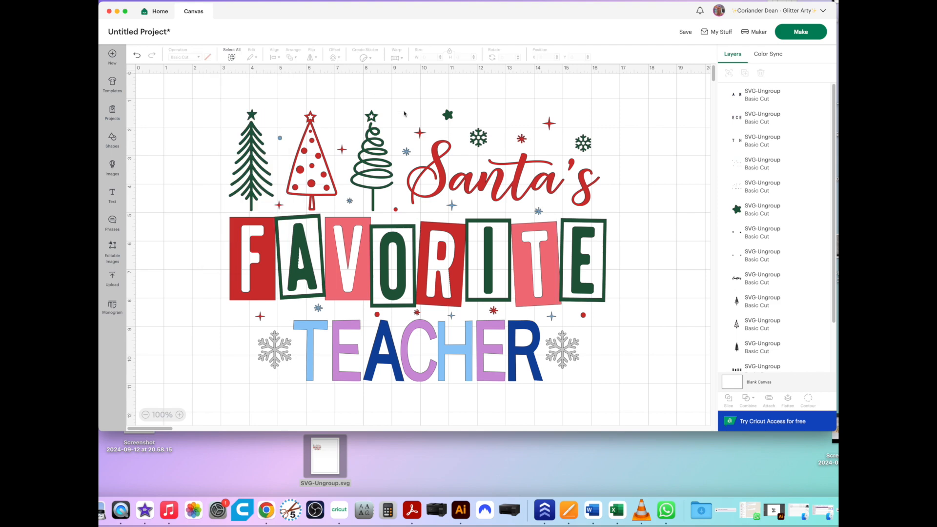
Hide the layers holding the small muted blue and the small red stars and dots
{"action": "left_click", "coordinate": [377, 156]}
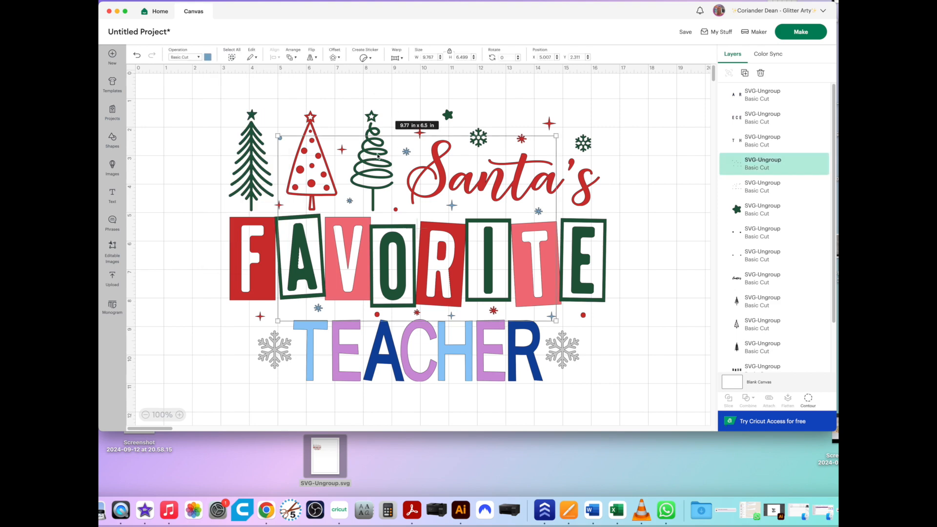
{"action": "left_click", "coordinate": [693, 201]}
{"action": "left_click", "coordinate": [549, 284]}
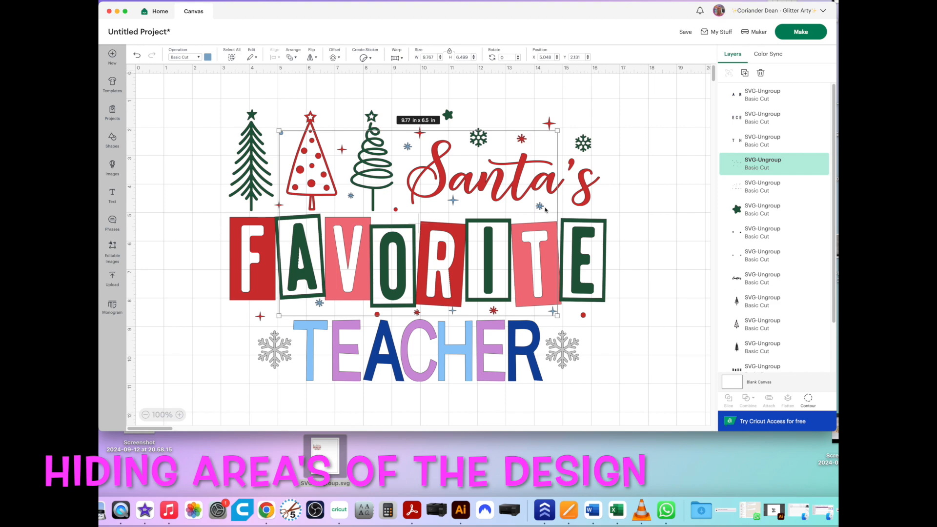
{"action": "mouse_move", "coordinate": [816, 168]}
{"action": "left_click", "coordinate": [810, 166]}
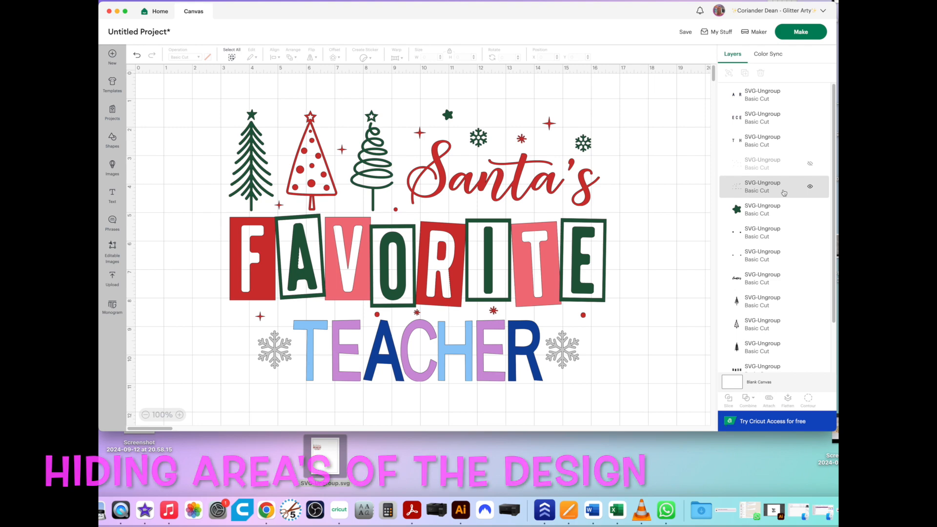
{"action": "left_click", "coordinate": [522, 140]}
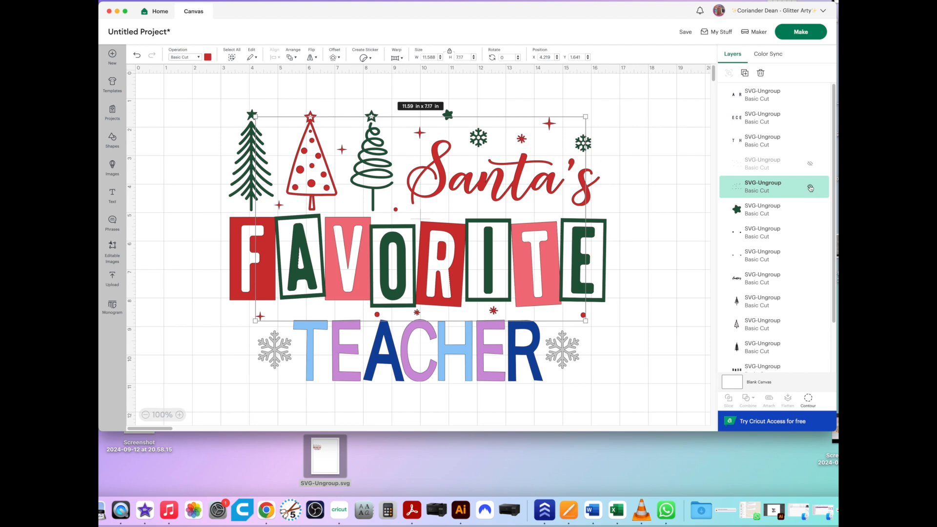
{"action": "left_click", "coordinate": [810, 188]}
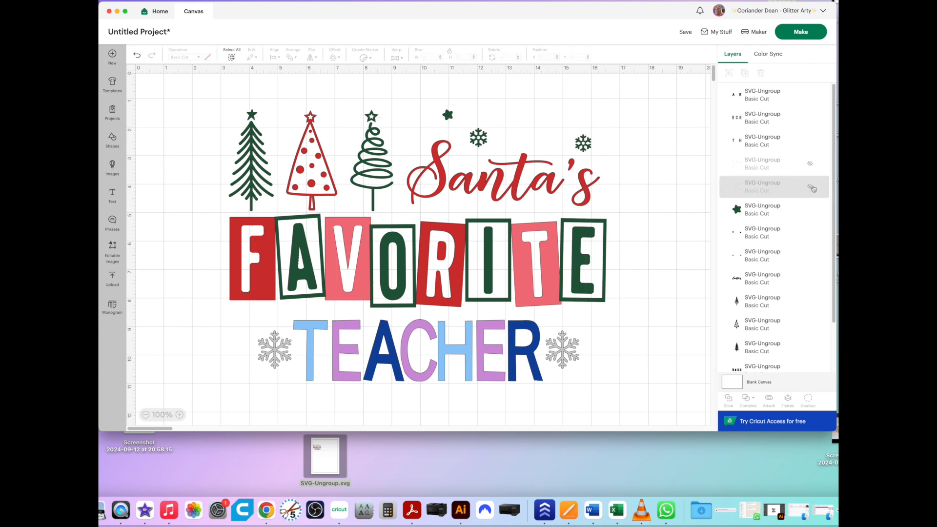
Recolor the two small green snowflakes above the word Santa's dark blue (#0e47a0)
{"action": "left_click", "coordinate": [485, 140]}
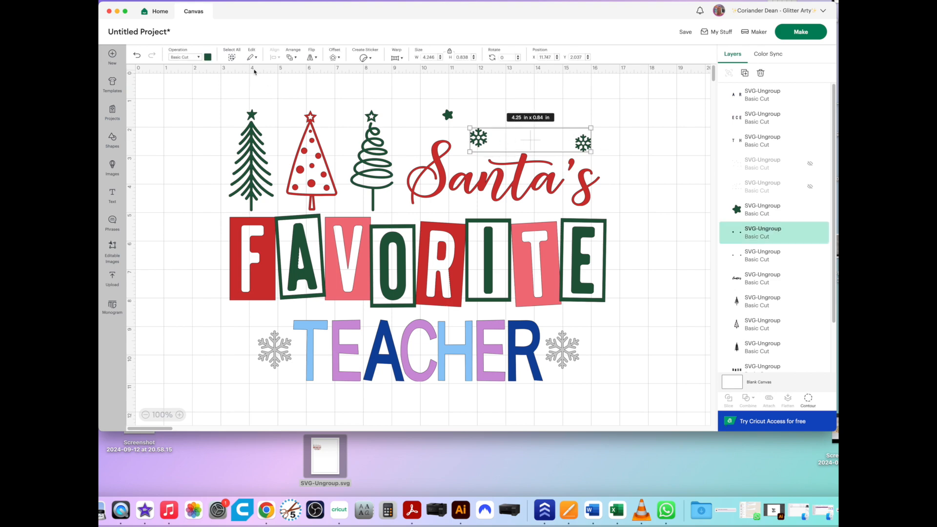
{"action": "left_click", "coordinate": [208, 58]}
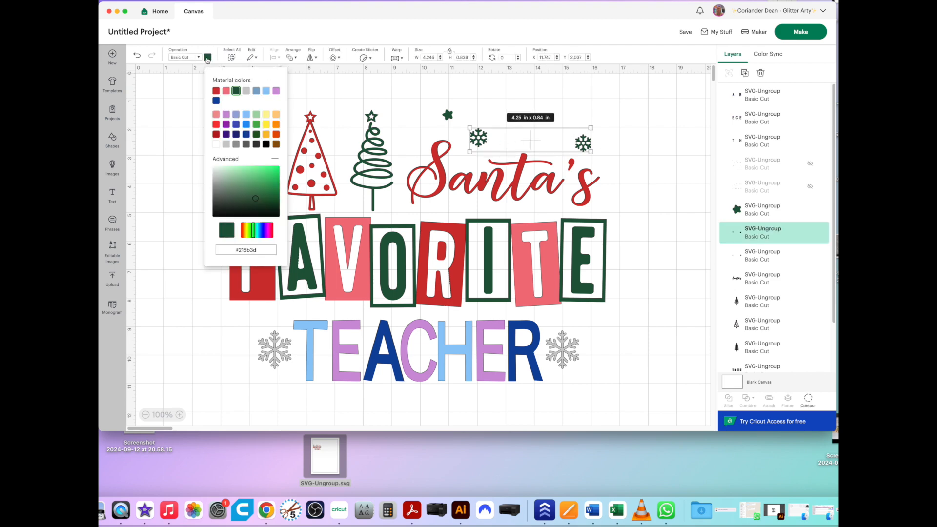
{"action": "left_click", "coordinate": [248, 136]}
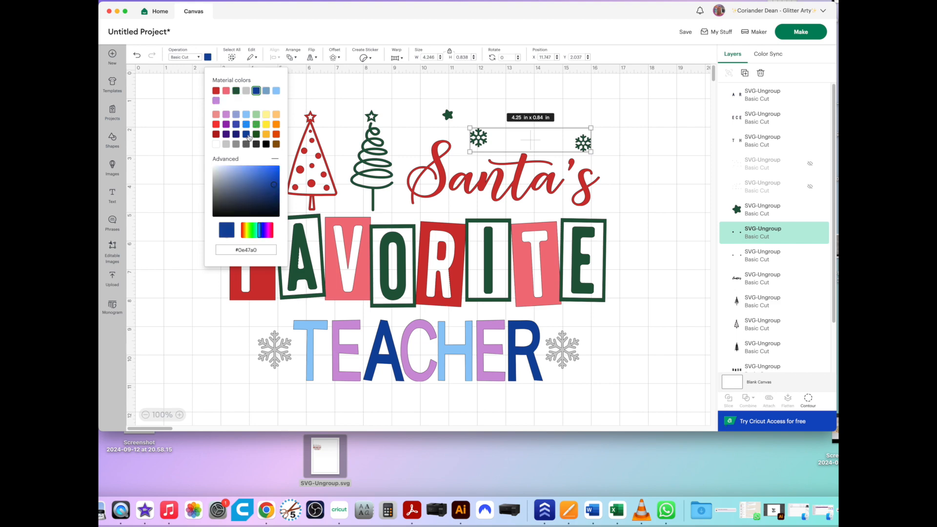
{"action": "left_click", "coordinate": [643, 171]}
Recolor the swirly Christmas tree grey (#999999) and hide the layer of the small green star above the word Santa's
{"action": "left_click", "coordinate": [385, 164]}
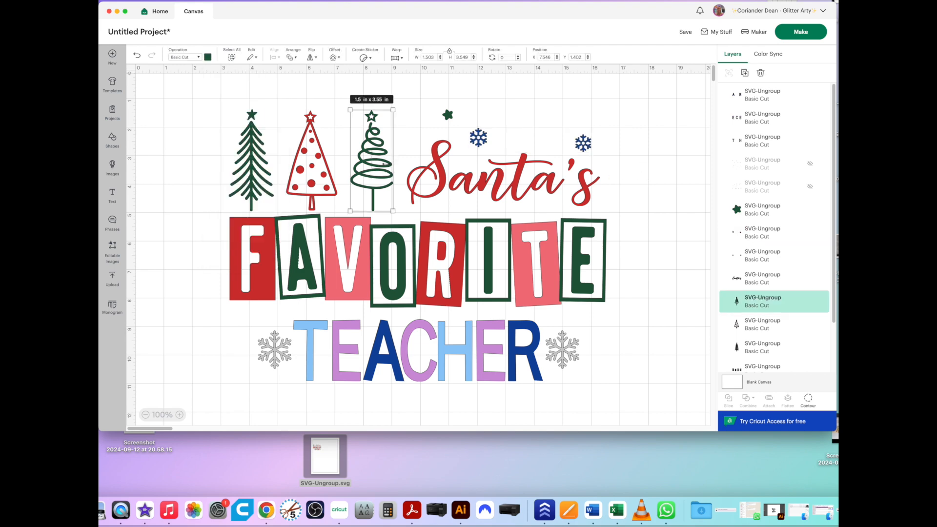
{"action": "left_click", "coordinate": [208, 57]}
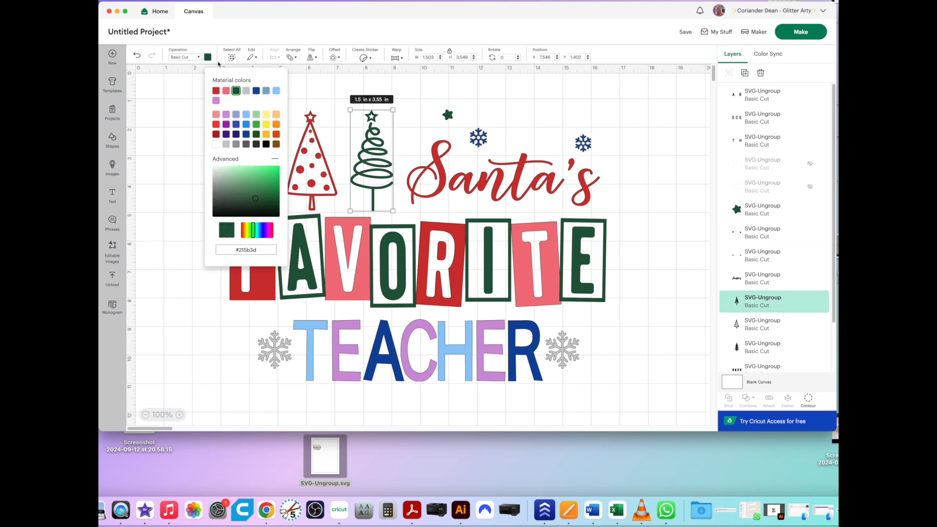
{"action": "left_click", "coordinate": [241, 144]}
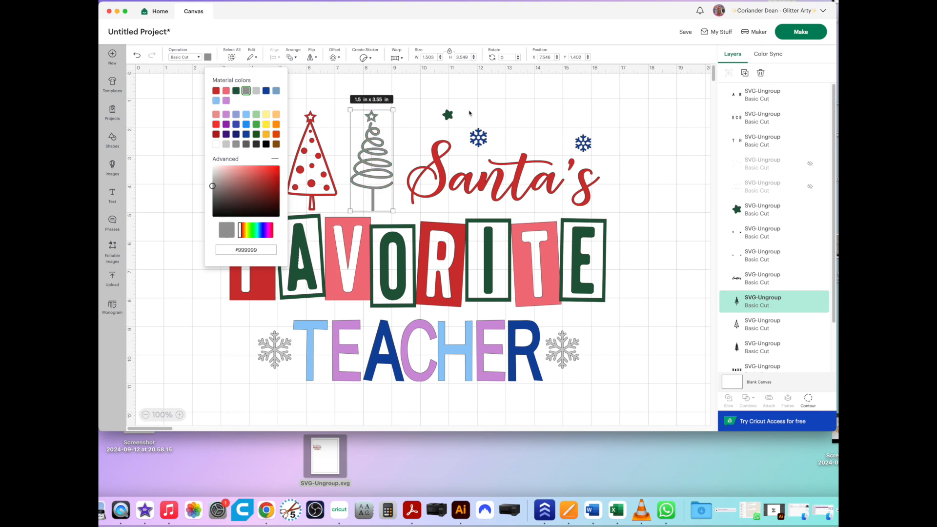
{"action": "left_click", "coordinate": [507, 110]}
{"action": "left_click", "coordinate": [447, 116]}
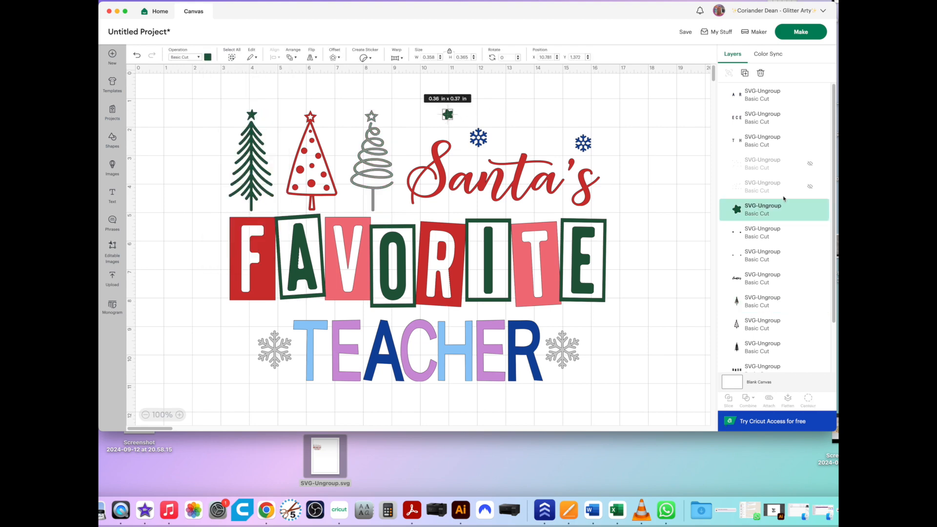
{"action": "left_click", "coordinate": [810, 209]}
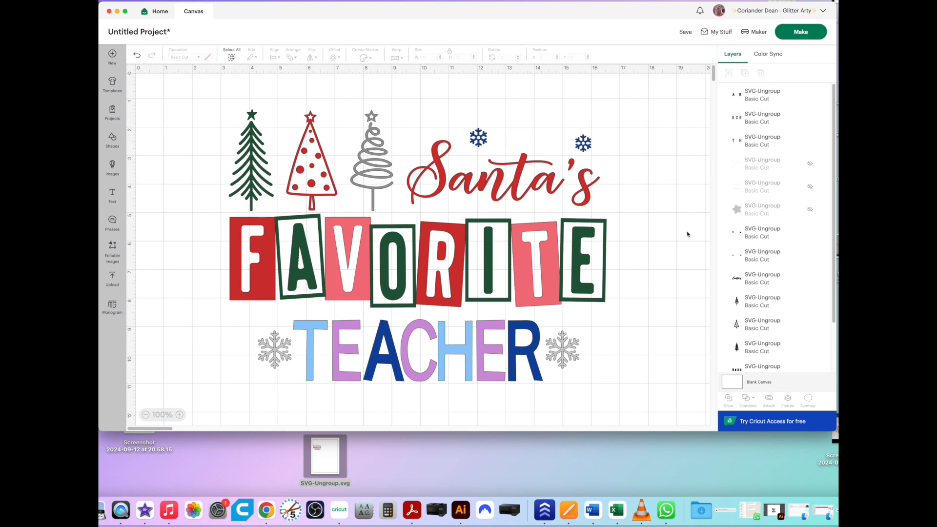
Duplicate the pair of small blue snowflakes and place the copies above Santa's, alternating with the originals in one row
{"action": "left_click", "coordinate": [585, 148]}
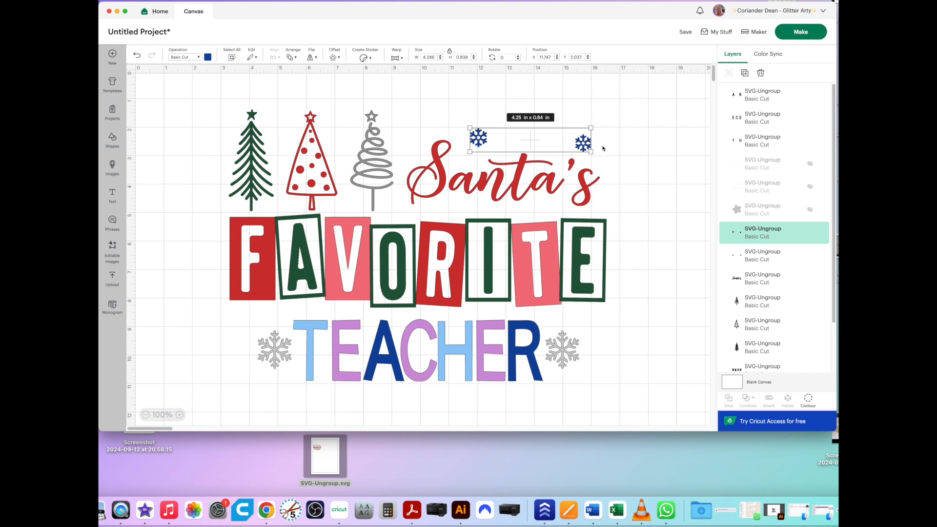
{"action": "left_click", "coordinate": [744, 73]}
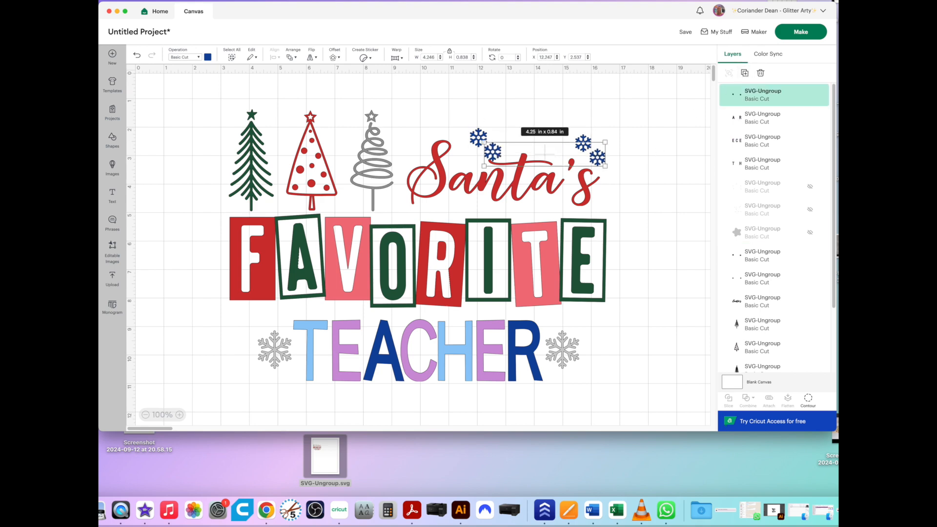
{"action": "left_click", "coordinate": [639, 160]}
{"action": "left_click_drag", "start_coordinate": [604, 159], "coordinate": [533, 135]}
{"action": "left_click", "coordinate": [672, 160]}
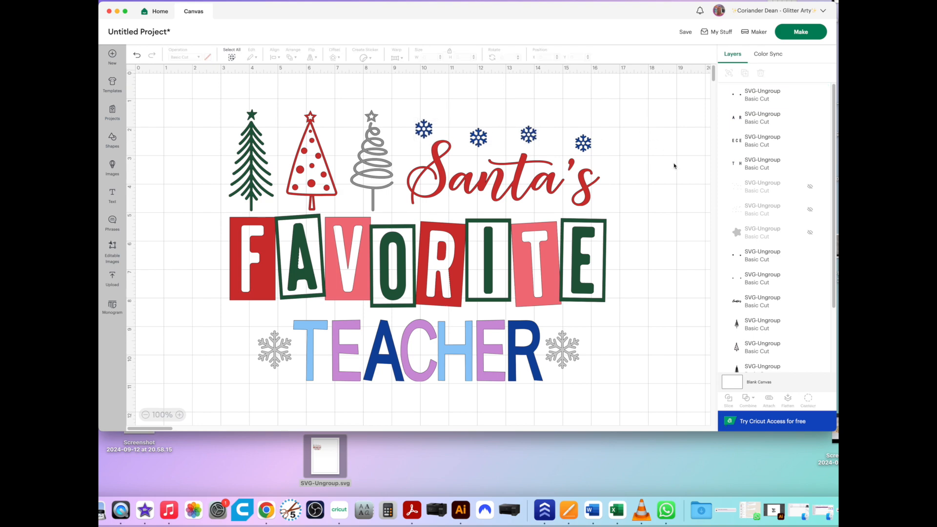
{"action": "scroll", "coordinate": [657, 184], "scroll_direction": "down", "scroll_amount": 2}
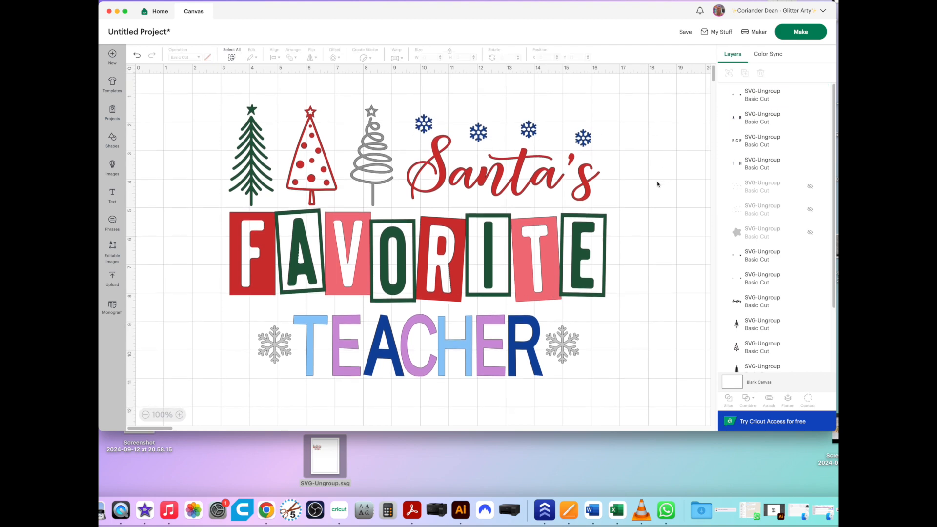
{"action": "scroll", "coordinate": [650, 191], "scroll_direction": "up", "scroll_amount": 2}
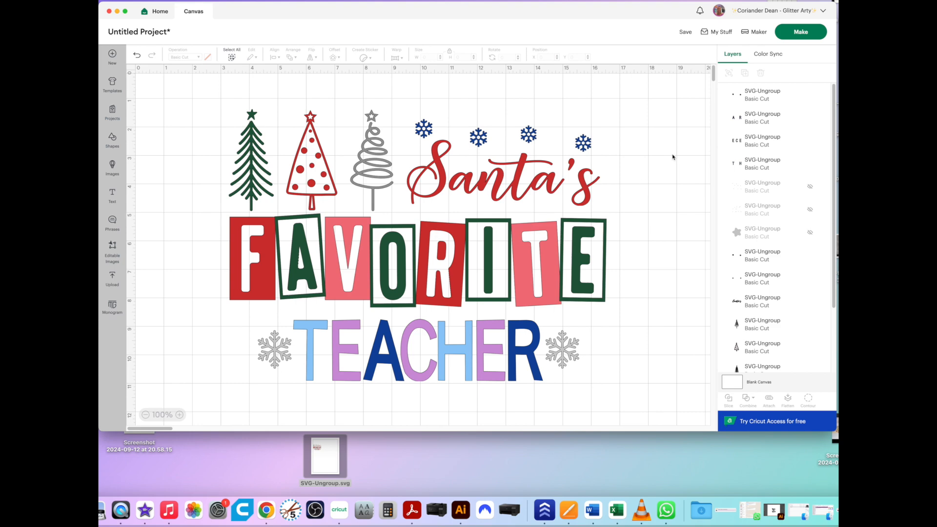
Preview the project's cutting mats using On Mat loading at 12 in x 24 in, and return to the canvas
{"action": "left_click", "coordinate": [802, 32]}
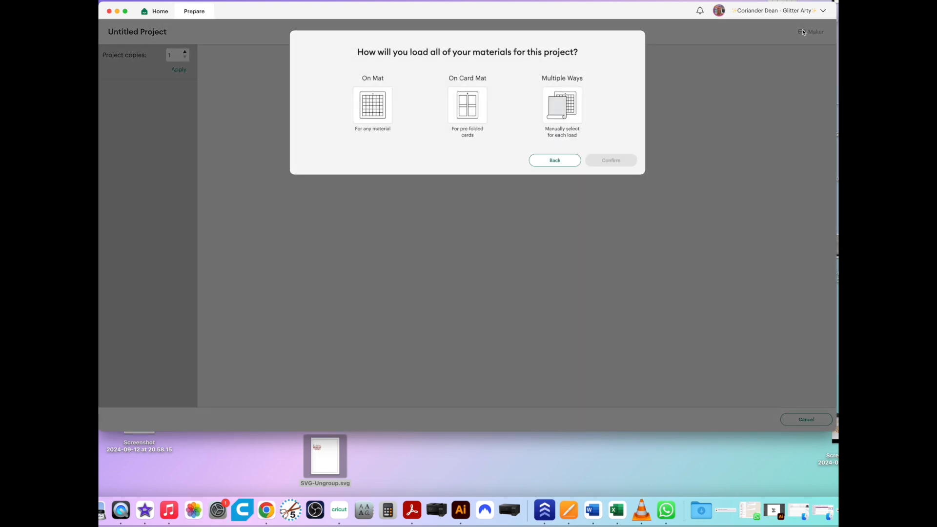
{"action": "left_click", "coordinate": [372, 105]}
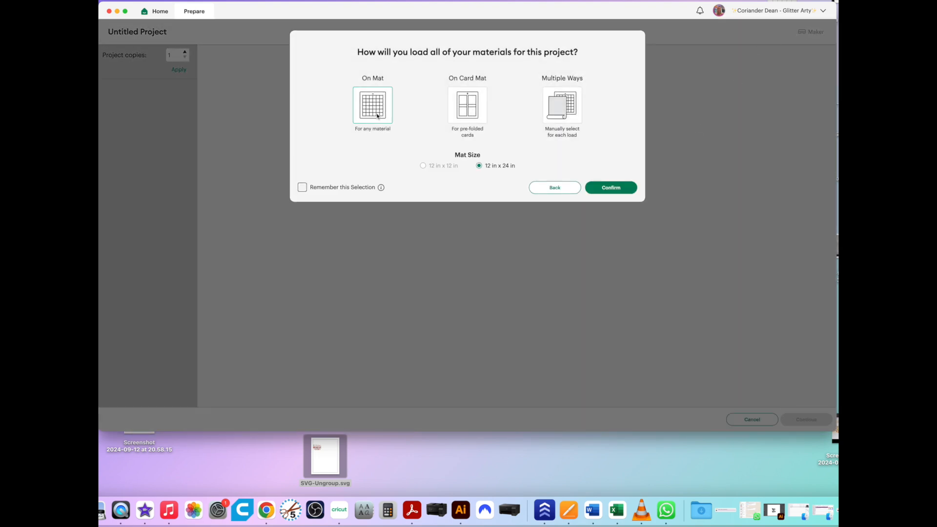
{"action": "left_click", "coordinate": [616, 192]}
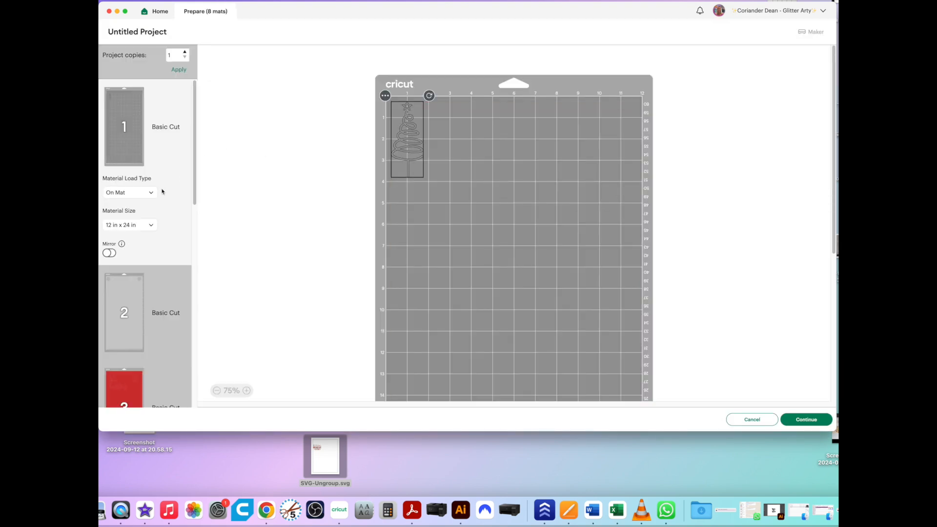
{"action": "scroll", "coordinate": [156, 196], "scroll_direction": "down", "scroll_amount": 10}
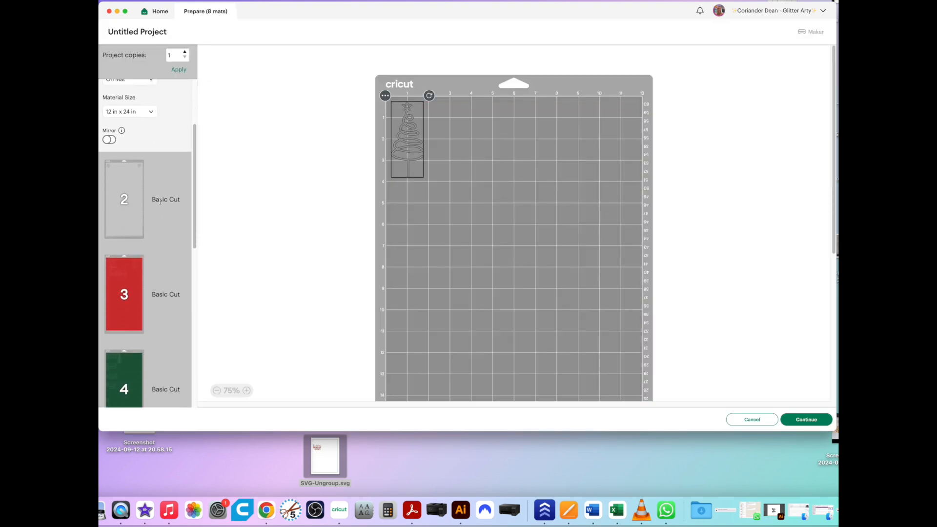
{"action": "scroll", "coordinate": [162, 205], "scroll_direction": "down", "scroll_amount": 5}
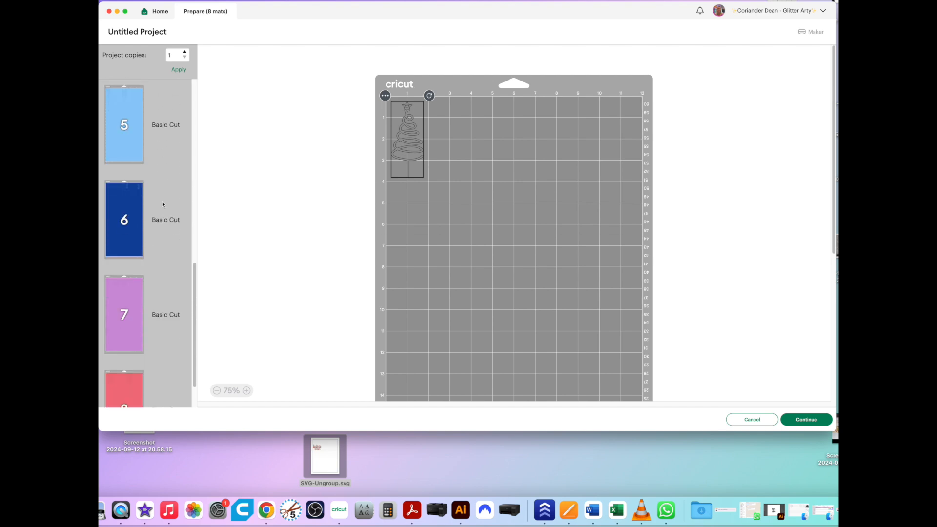
{"action": "left_click", "coordinate": [751, 420]}
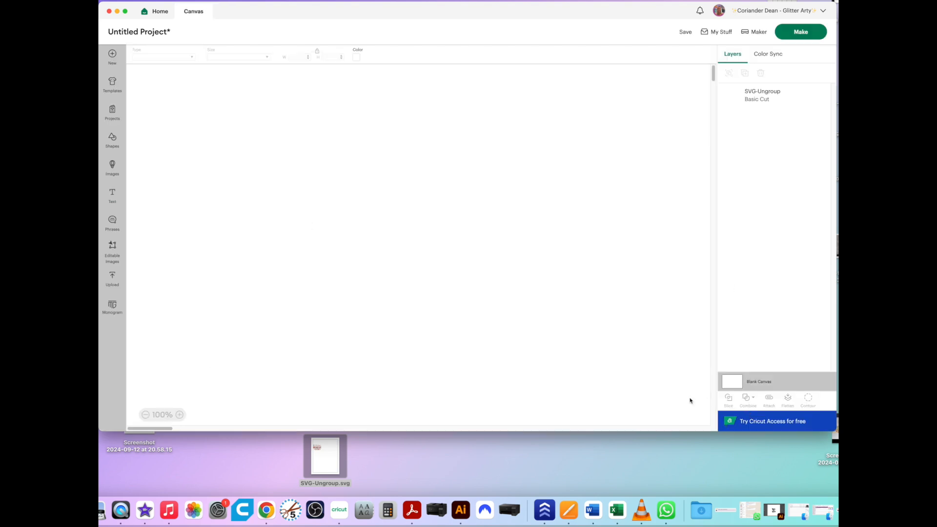
Scale the whole design down to about 9 in x 6.48 in and move it toward the middle of the canvas
{"action": "left_click_drag", "start_coordinate": [205, 105], "coordinate": [659, 413]}
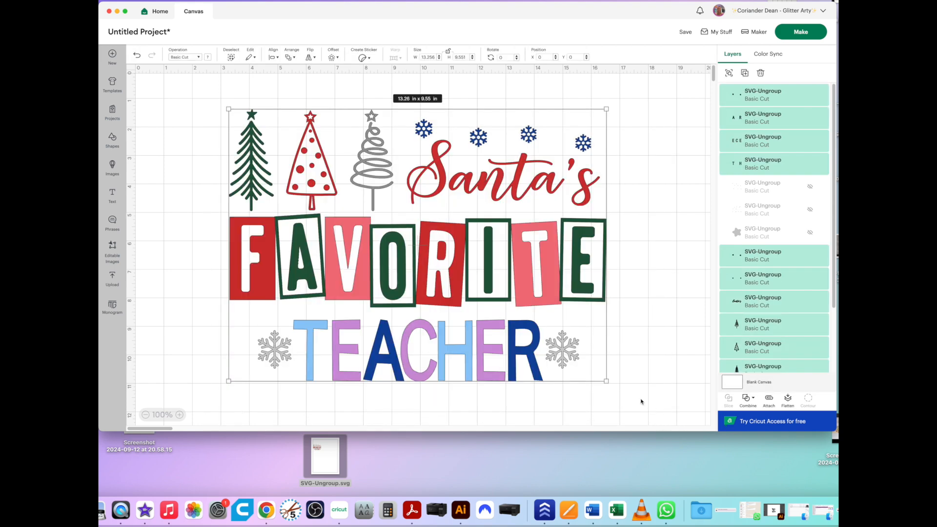
{"action": "left_click_drag", "start_coordinate": [606, 381], "coordinate": [485, 294]}
{"action": "left_click_drag", "start_coordinate": [470, 235], "coordinate": [545, 230]}
{"action": "left_click", "coordinate": [605, 259]}
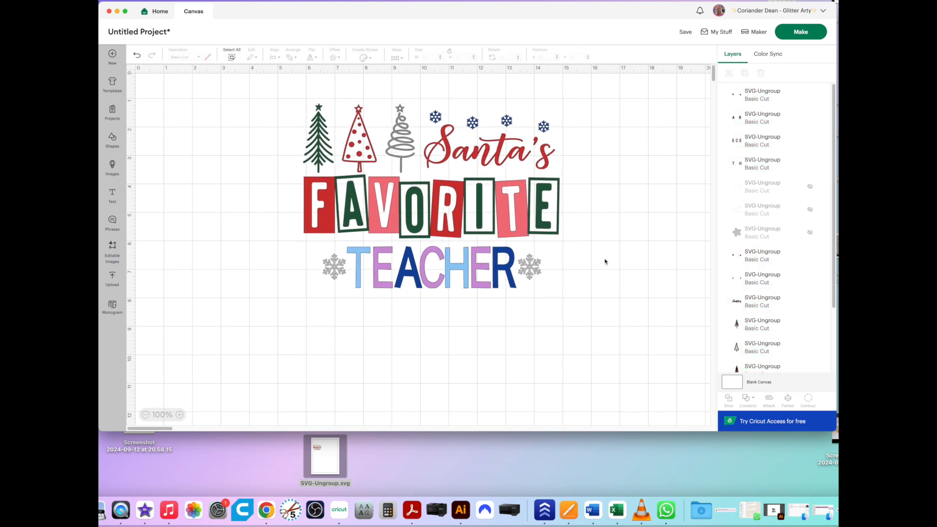
Examine which shapes sit on each colored 12 in x 12 in cutting mat in the preparation view, and return to the canvas
{"action": "left_click", "coordinate": [799, 31]}
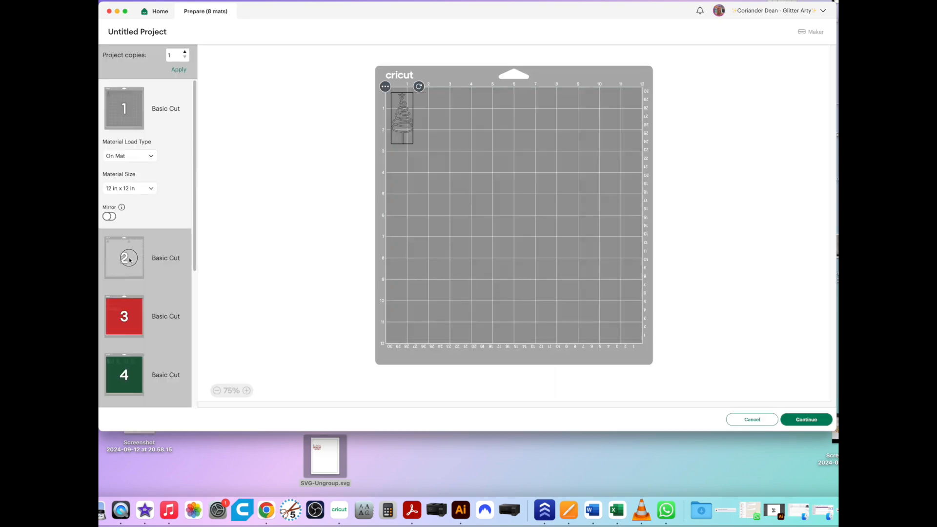
{"action": "left_click", "coordinate": [127, 259]}
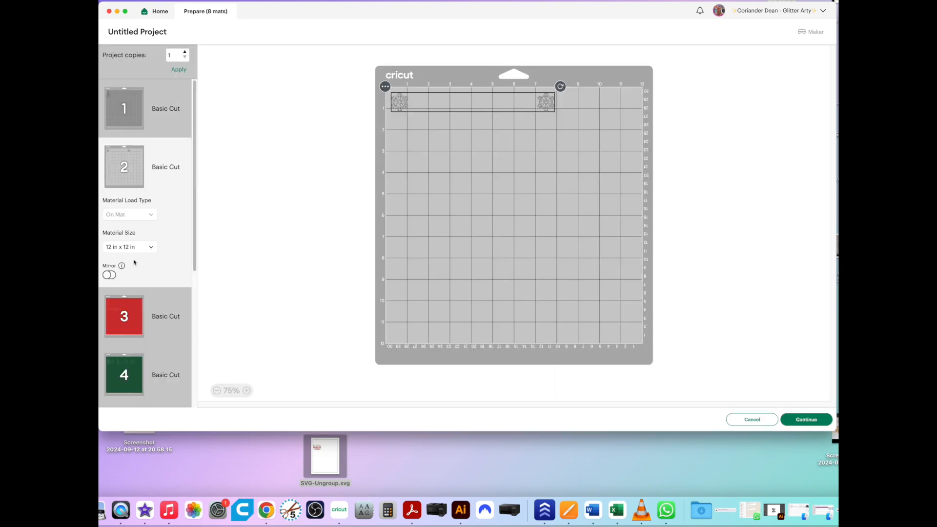
{"action": "left_click", "coordinate": [125, 323]}
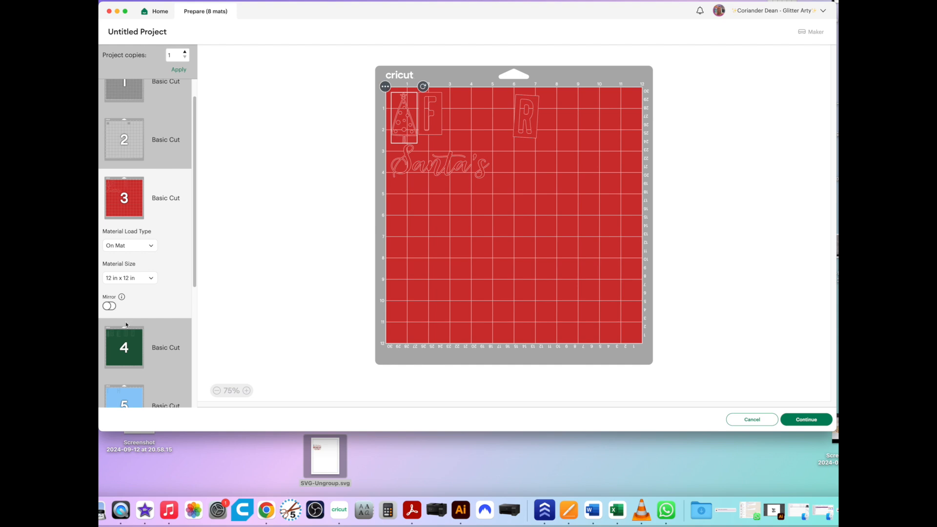
{"action": "left_click", "coordinate": [129, 348]}
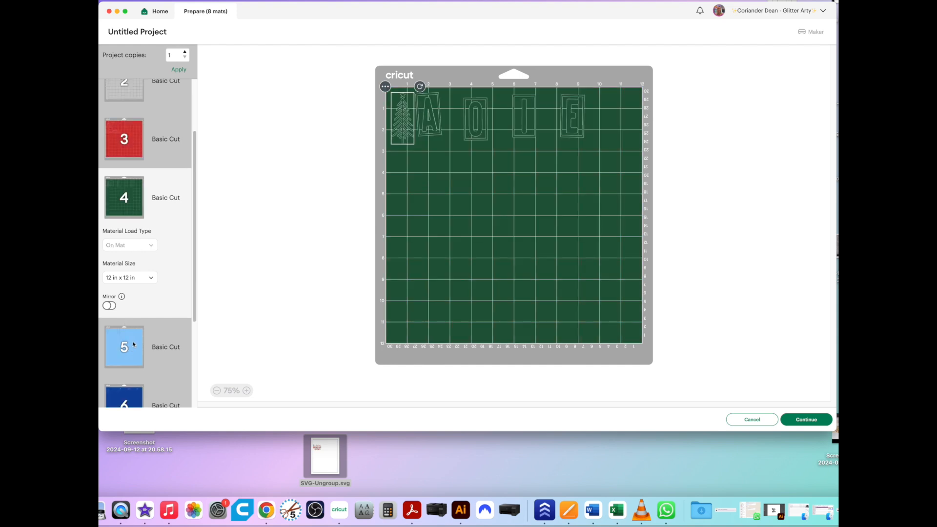
{"action": "scroll", "coordinate": [128, 348], "scroll_direction": "down", "scroll_amount": 3}
{"action": "left_click", "coordinate": [127, 287]}
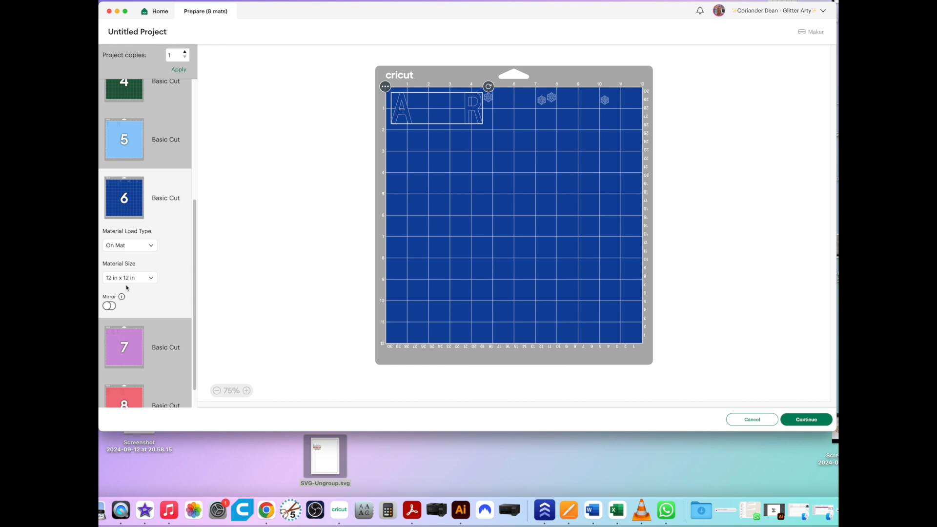
{"action": "left_click", "coordinate": [130, 343]}
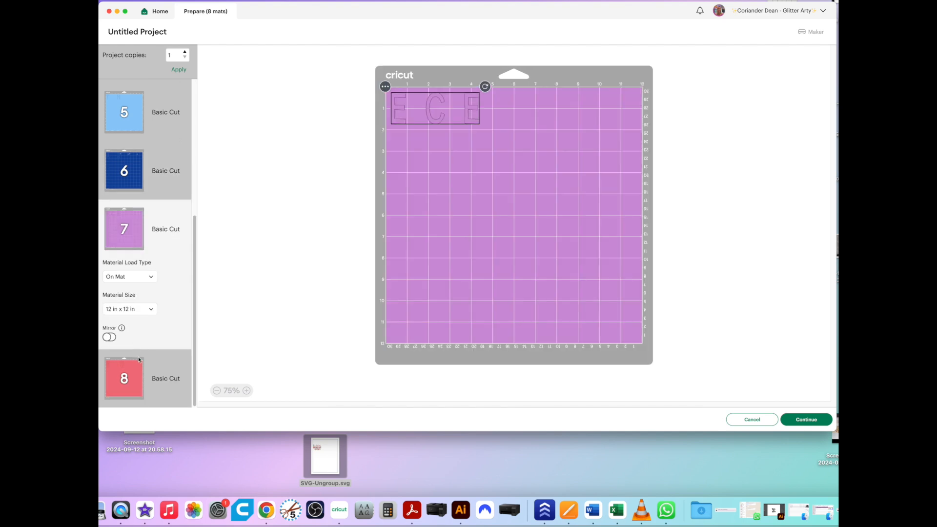
{"action": "left_click", "coordinate": [133, 373]}
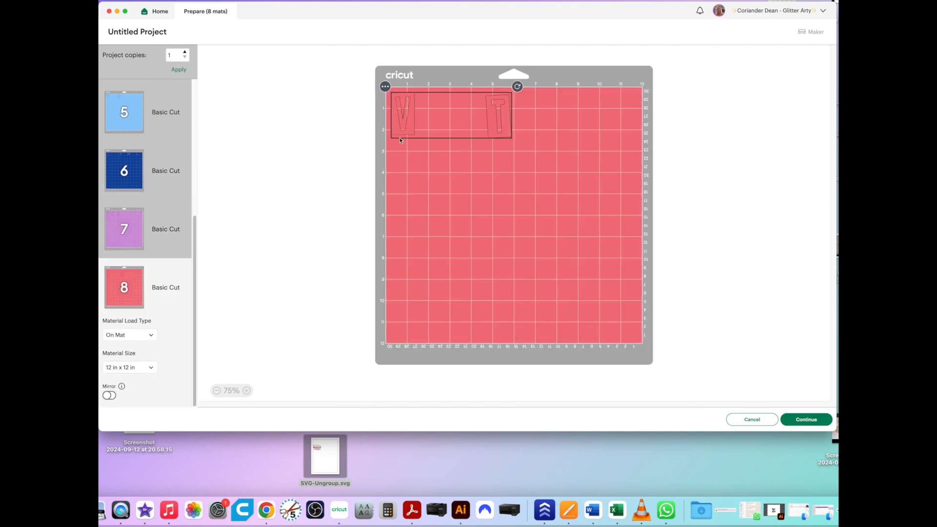
{"action": "left_click", "coordinate": [749, 420]}
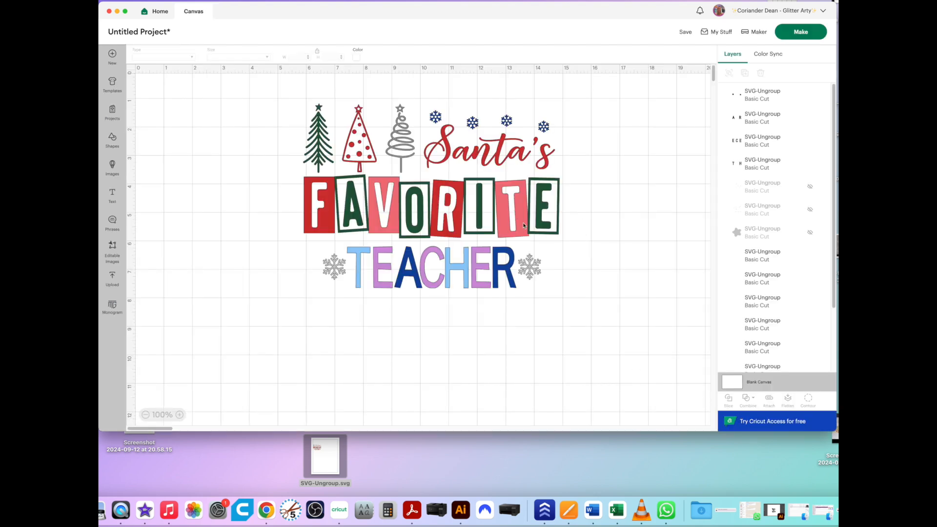
Select the whole design and resize it proportionally to about 8.7 in wide by 6.27 in high
{"action": "scroll", "coordinate": [784, 291], "scroll_direction": "down", "scroll_amount": 3}
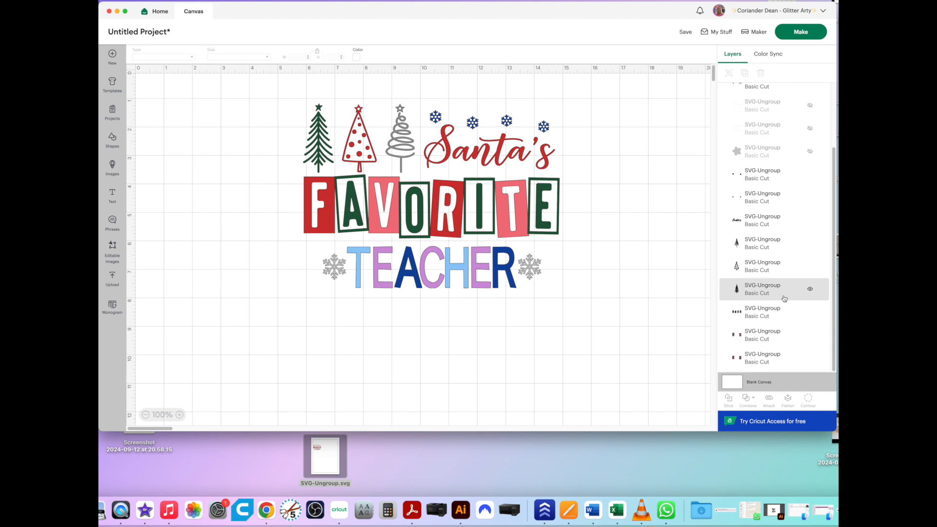
{"action": "scroll", "coordinate": [668, 279], "scroll_direction": "up", "scroll_amount": 1}
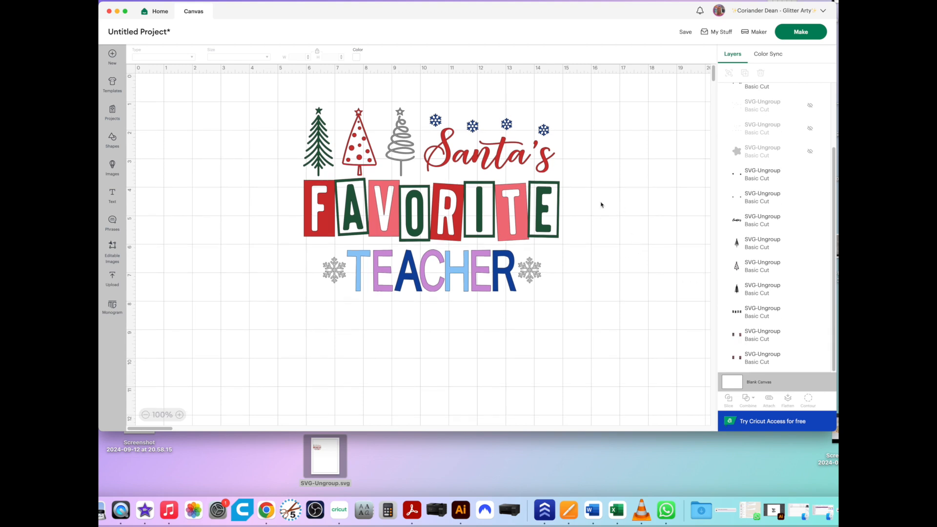
{"action": "left_click_drag", "start_coordinate": [272, 92], "coordinate": [567, 312]}
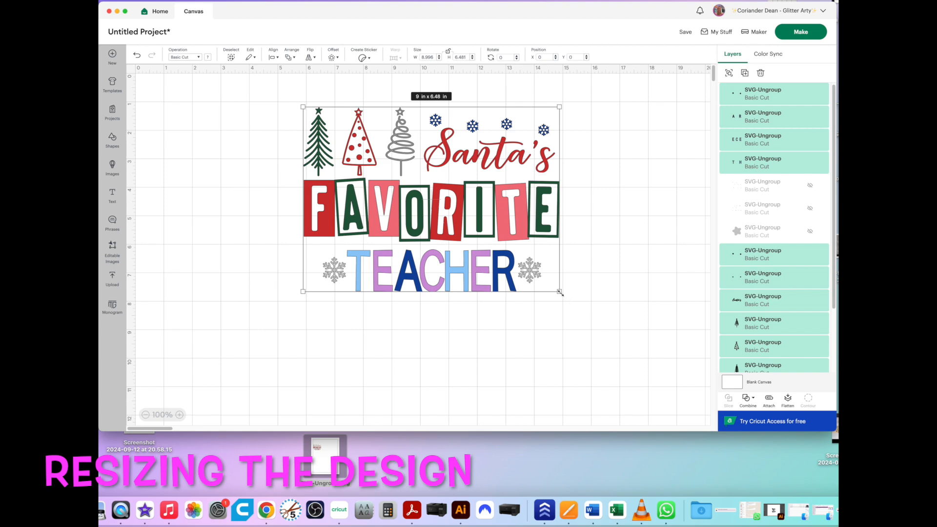
{"action": "left_click_drag", "start_coordinate": [561, 294], "coordinate": [520, 289]}
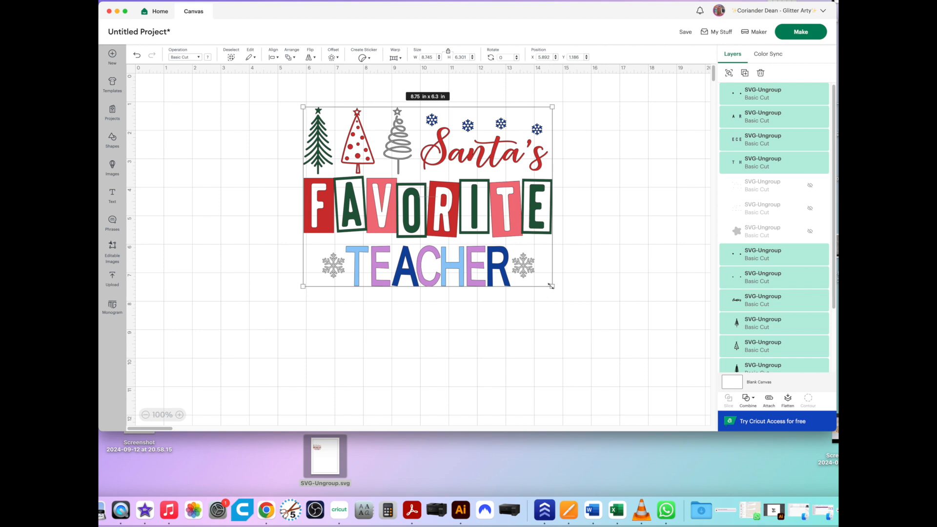
{"action": "left_click", "coordinate": [440, 59]}
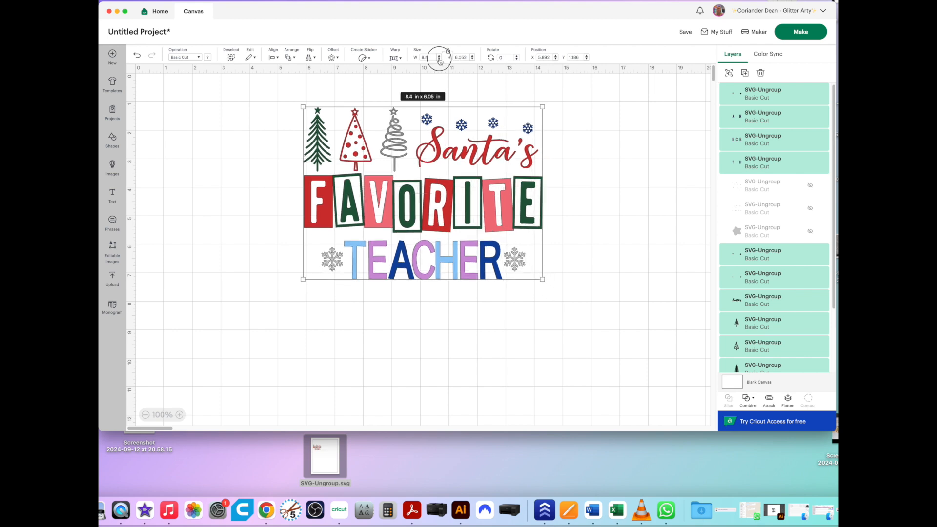
{"action": "left_click", "coordinate": [440, 56]}
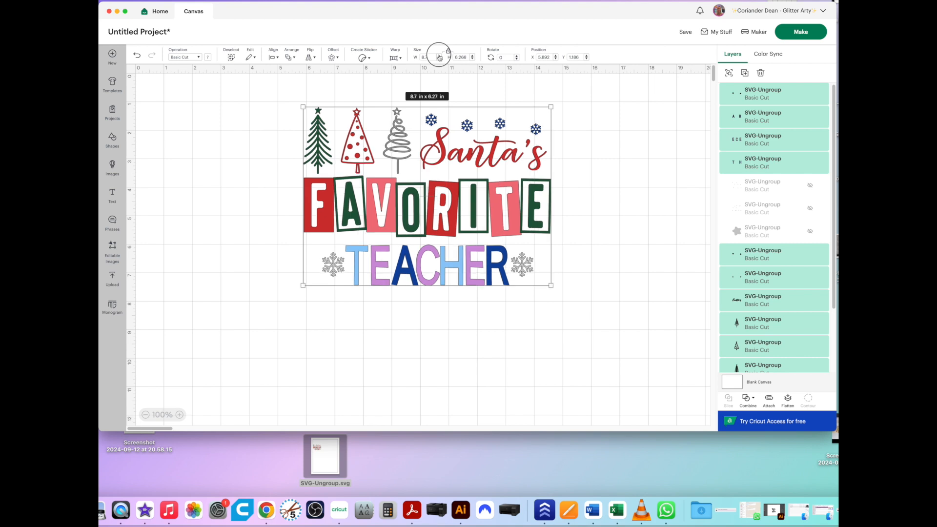
Unlock the teacher design's proportions and set only its width to 7.9 in
{"action": "left_click", "coordinate": [439, 59]}
{"action": "left_click", "coordinate": [439, 59]}
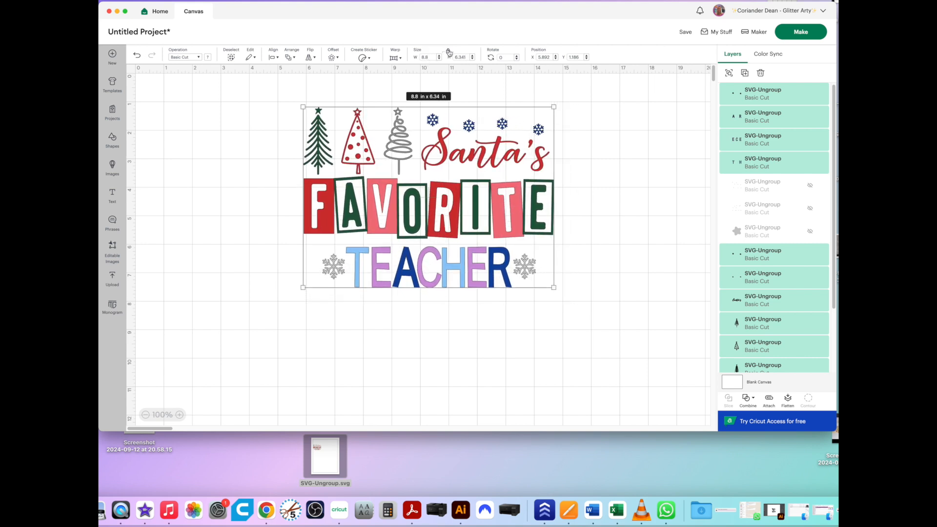
{"action": "left_click", "coordinate": [439, 60]}
{"action": "left_click", "coordinate": [439, 60]}
{"action": "left_click", "coordinate": [440, 60]}
{"action": "left_click", "coordinate": [441, 56]}
{"action": "left_click", "coordinate": [440, 56]}
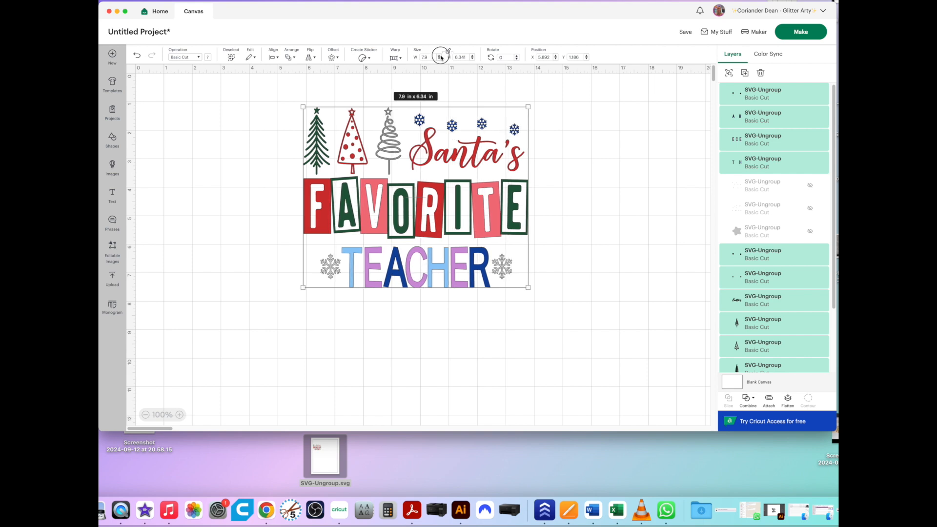
Set the unlocked teacher design's height to 6.4 in without altering its width, and deselect it
{"action": "left_click", "coordinate": [472, 59]}
{"action": "left_click", "coordinate": [472, 59]}
{"action": "left_click", "coordinate": [472, 59]}
{"action": "left_click", "coordinate": [473, 59]}
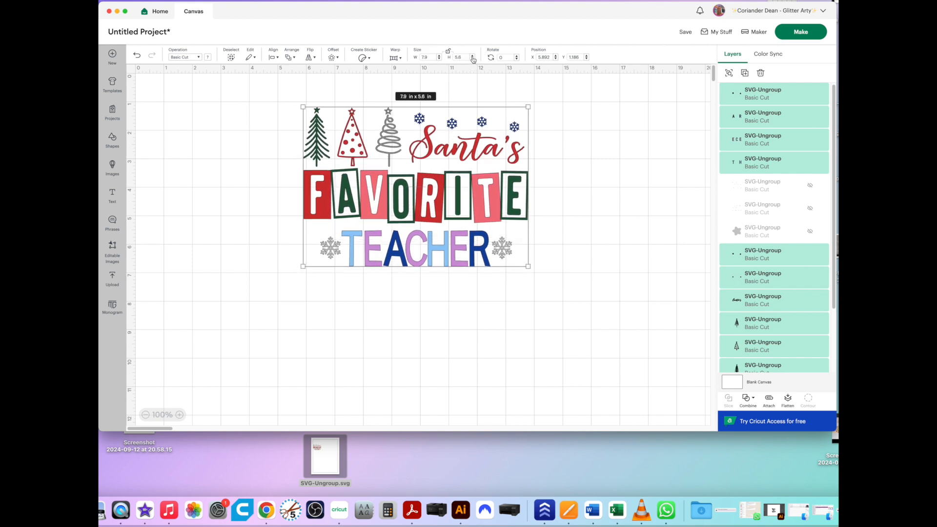
{"action": "left_click", "coordinate": [472, 57]}
{"action": "left_click", "coordinate": [472, 56]}
{"action": "left_click", "coordinate": [472, 57]}
{"action": "left_click", "coordinate": [473, 56]}
{"action": "left_click", "coordinate": [472, 56]}
{"action": "left_click", "coordinate": [473, 57]}
{"action": "left_click", "coordinate": [472, 56]}
{"action": "left_click", "coordinate": [472, 57]}
{"action": "left_click", "coordinate": [601, 223]}
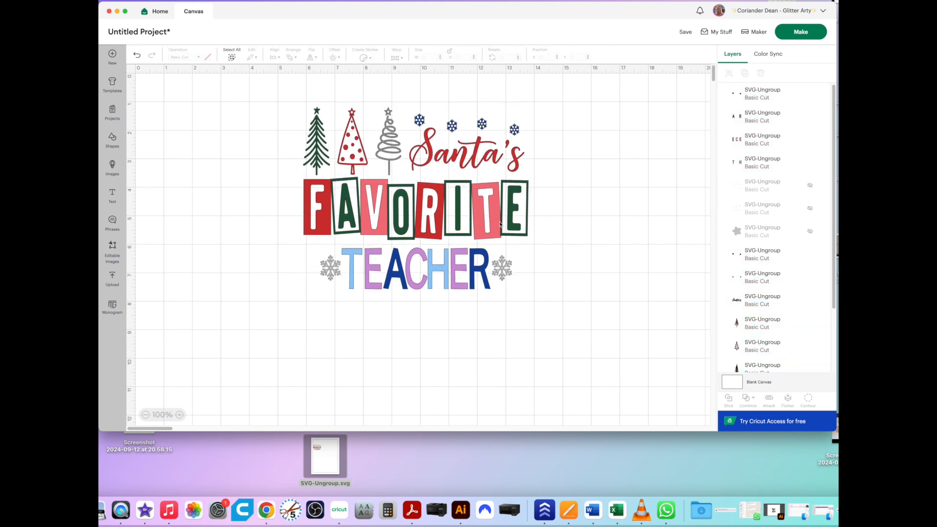
{"action": "scroll", "coordinate": [586, 233], "scroll_direction": "down", "scroll_amount": 1}
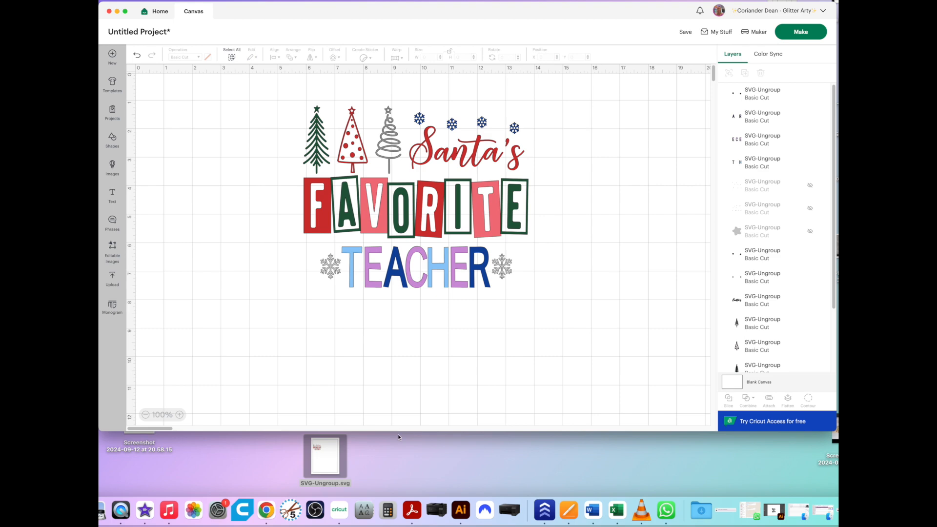
Switch to Creative Fabrica in Chrome, search for "ghost svg", and download the Cute Ghost SVG with the black flower pattern
{"action": "left_click", "coordinate": [270, 507]}
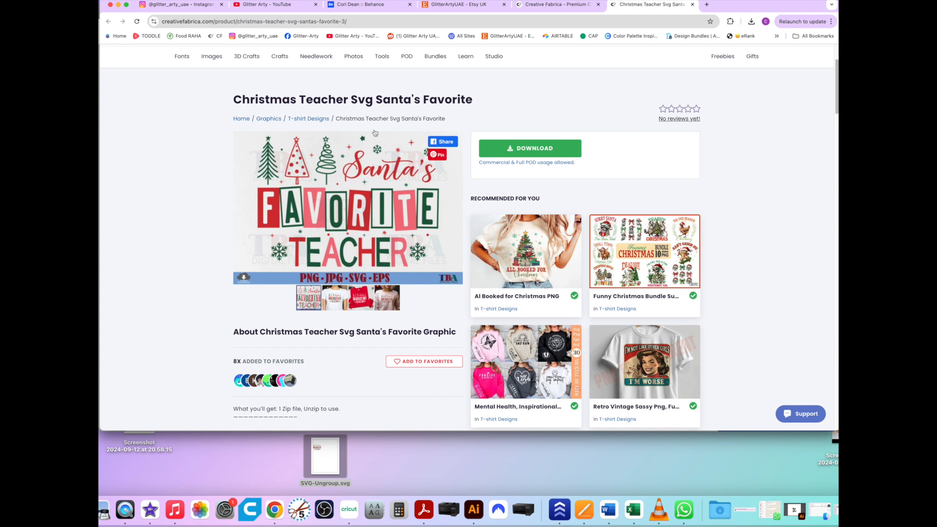
{"action": "mouse_move", "coordinate": [209, 60]}
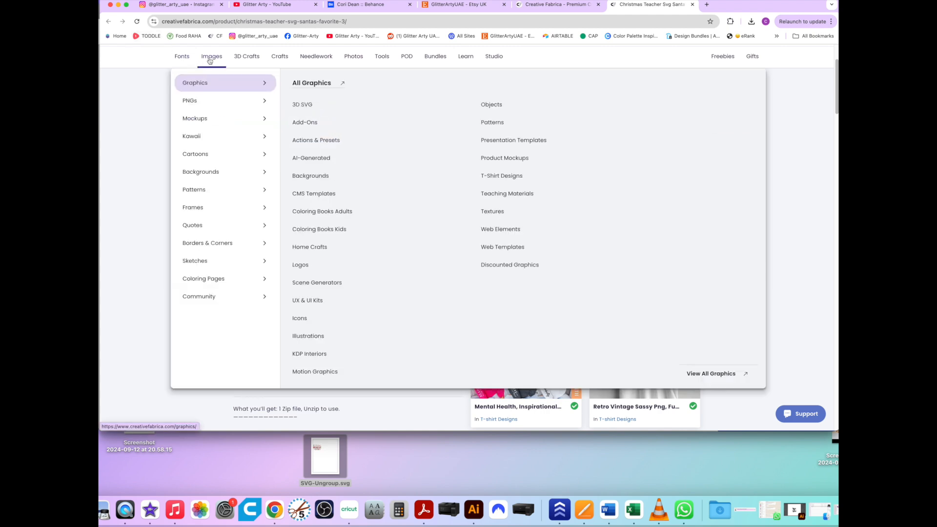
{"action": "scroll", "coordinate": [220, 220], "scroll_direction": "up", "scroll_amount": 3}
{"action": "left_click", "coordinate": [315, 126]}
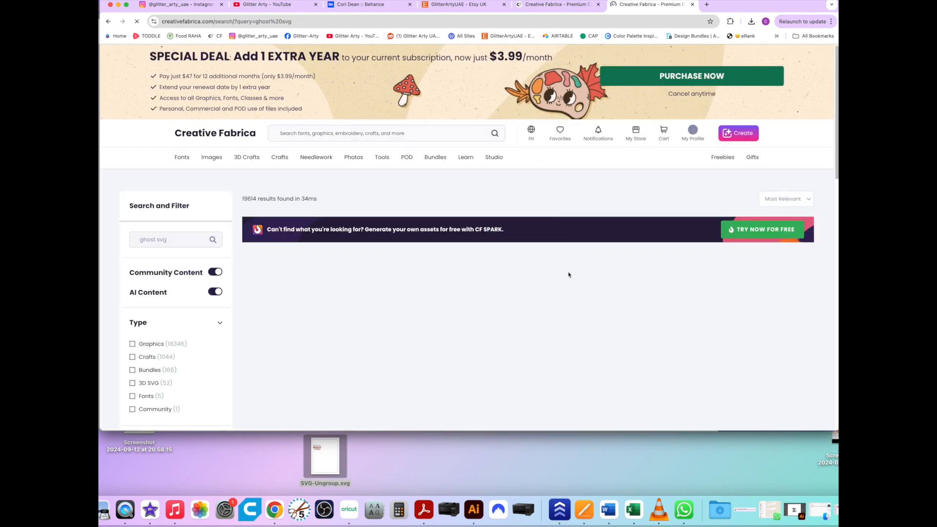
{"action": "scroll", "coordinate": [569, 275], "scroll_direction": "down", "scroll_amount": 3}
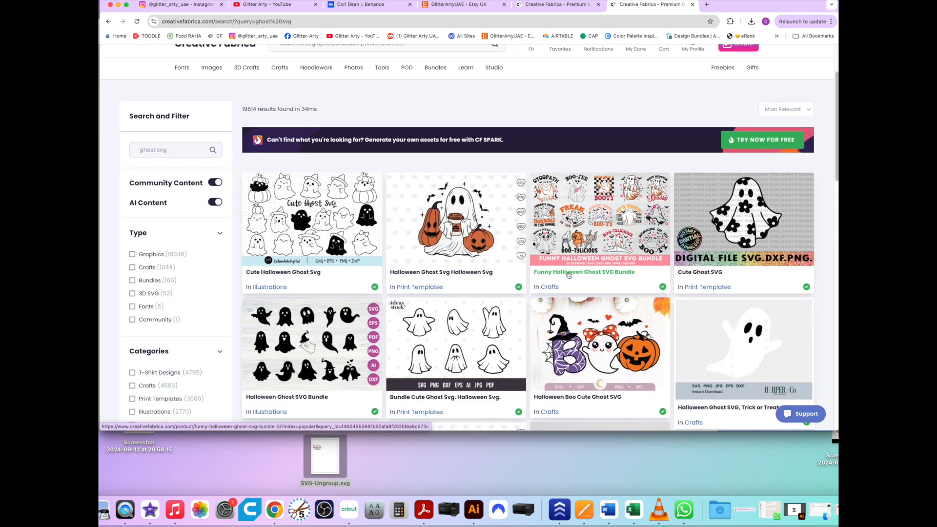
{"action": "scroll", "coordinate": [568, 275], "scroll_direction": "down", "scroll_amount": 2}
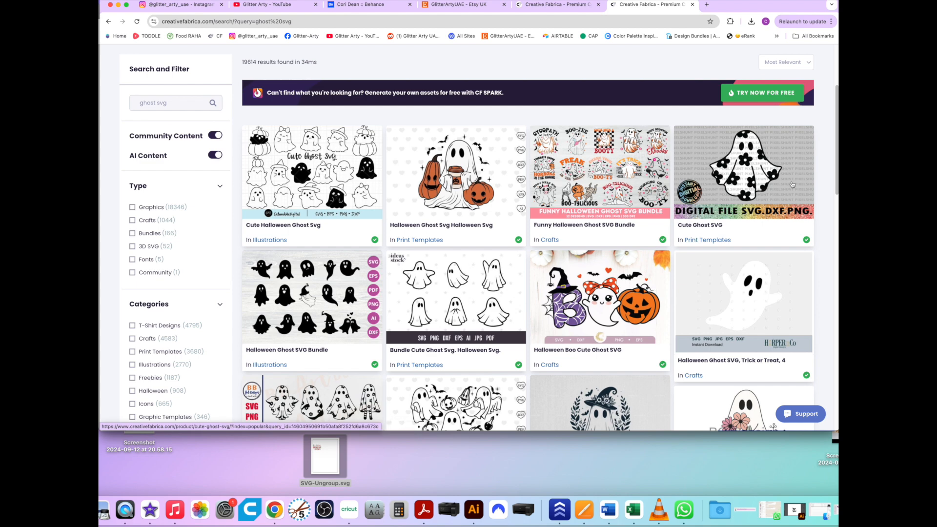
{"action": "left_click", "coordinate": [764, 175]}
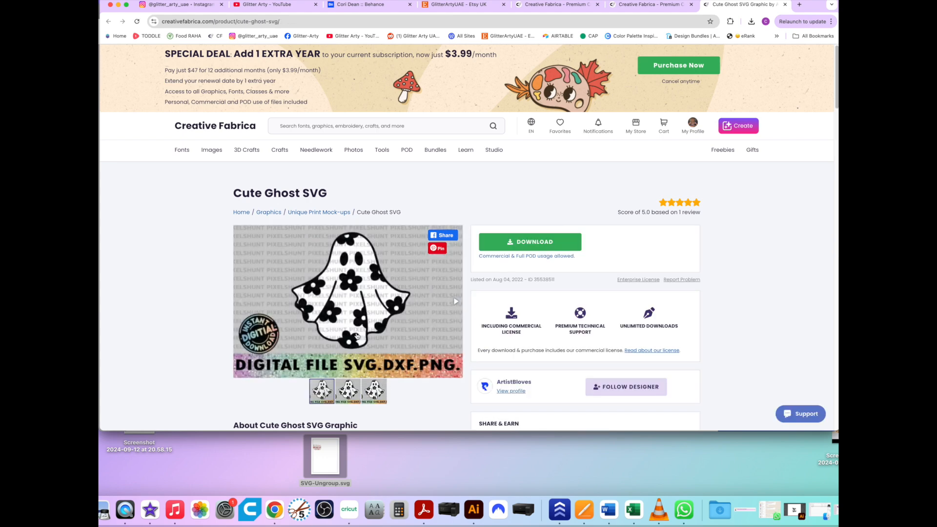
{"action": "left_click", "coordinate": [547, 248]}
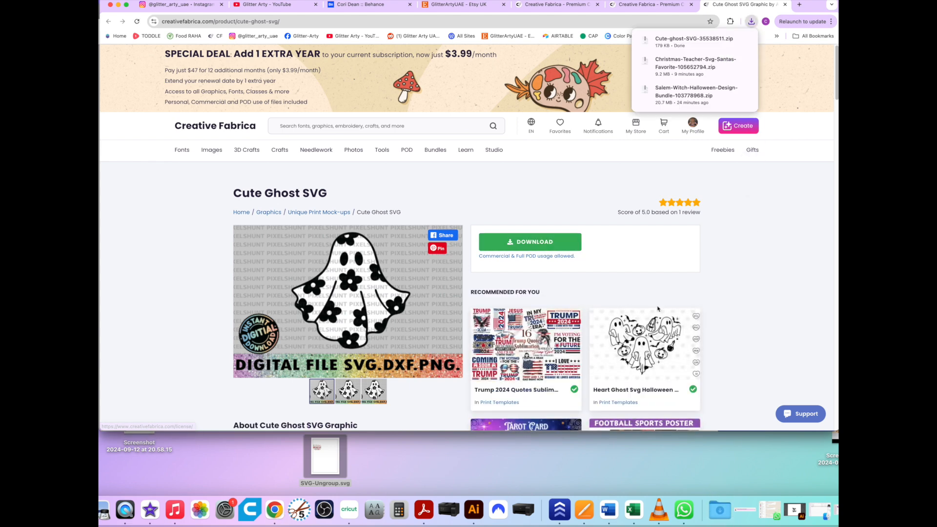
Move the downloaded Cute-ghost-SVG zip to the desktop, extract it there, and place the extracted folder beside it
{"action": "left_click", "coordinate": [719, 510]}
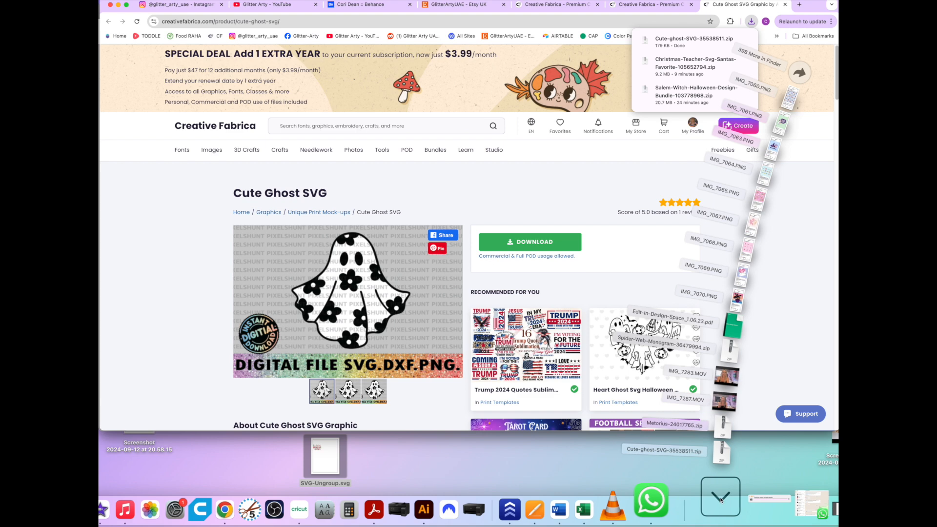
{"action": "left_click_drag", "start_coordinate": [739, 463], "coordinate": [576, 463]}
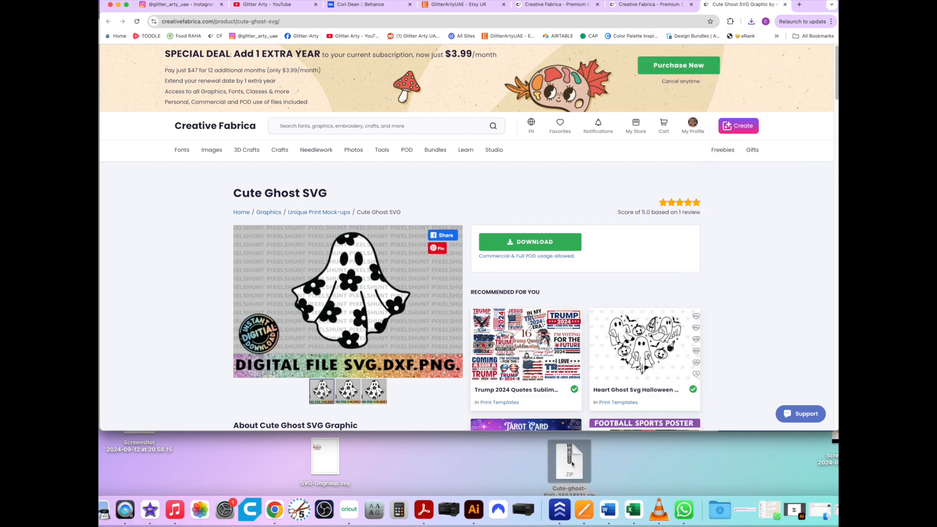
{"action": "double_click", "coordinate": [571, 463]}
{"action": "left_click_drag", "start_coordinate": [569, 464], "coordinate": [507, 458]}
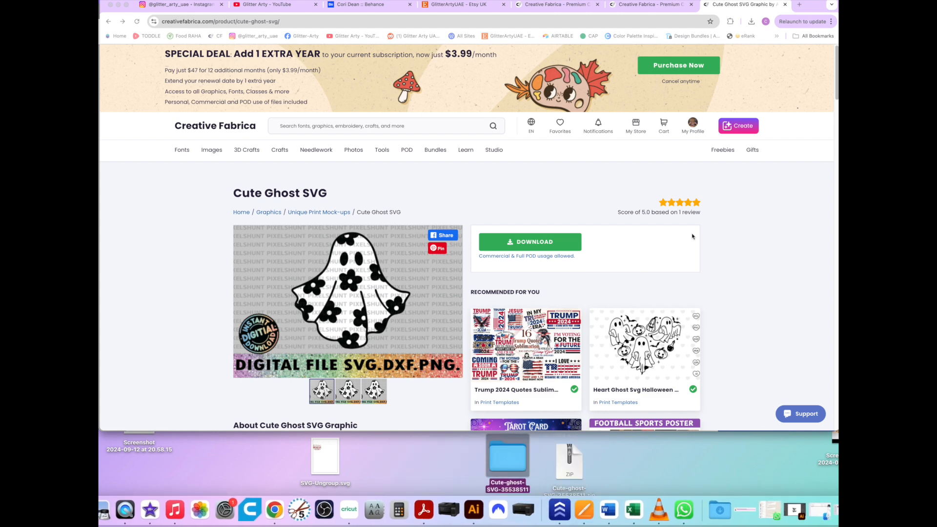
Minimize the browser and remove the Cute-ghost-SVG zip and SVG-Ungroup.svg from the desktop
{"action": "left_click", "coordinate": [118, 5]}
{"action": "left_click", "coordinate": [568, 461]}
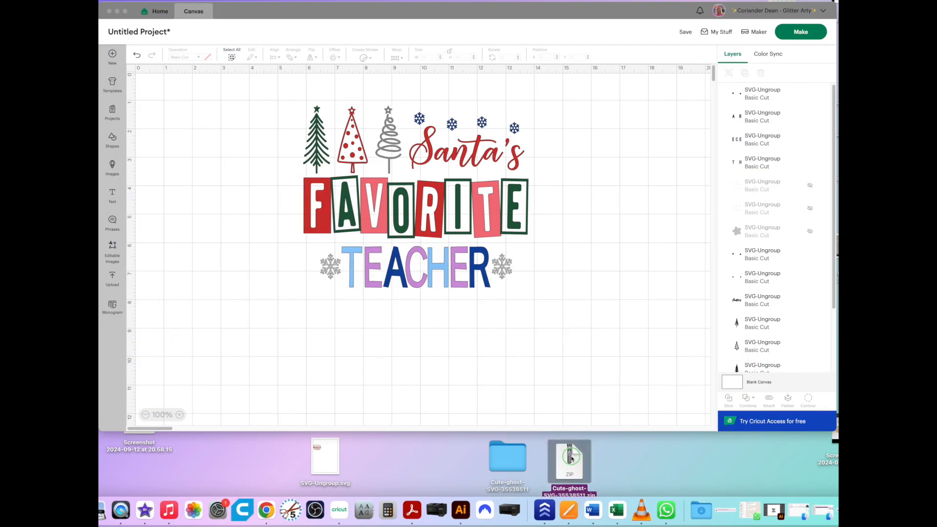
{"action": "right_click", "coordinate": [569, 461]}
{"action": "left_click", "coordinate": [467, 452]}
{"action": "left_click", "coordinate": [325, 456]}
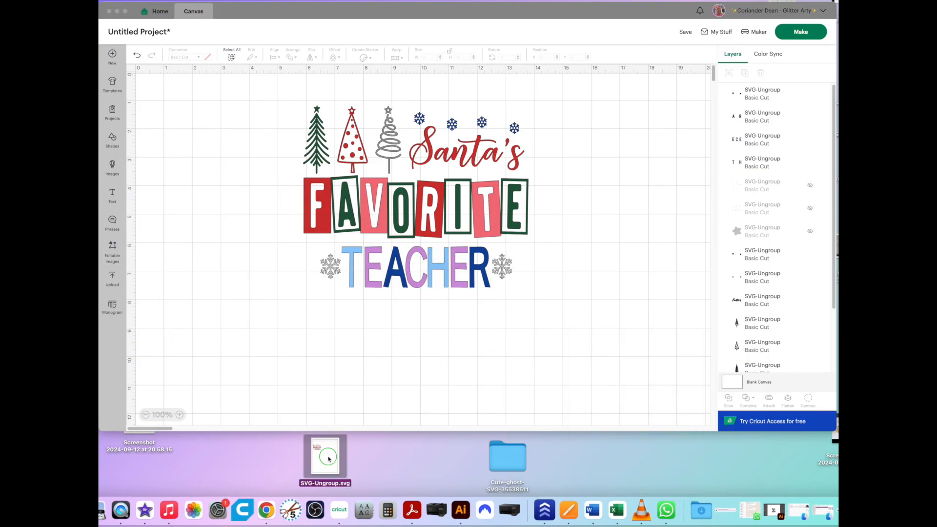
{"action": "right_click", "coordinate": [325, 457]}
{"action": "left_click", "coordinate": [505, 429]}
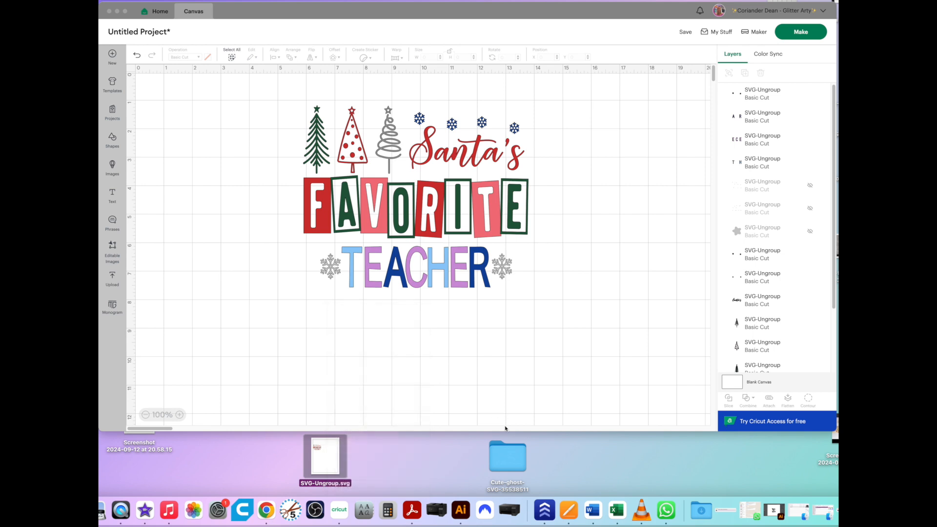
Take svg.svg out of the extracted Cute-ghost folder onto the desktop and close the folder window
{"action": "double_click", "coordinate": [510, 458]}
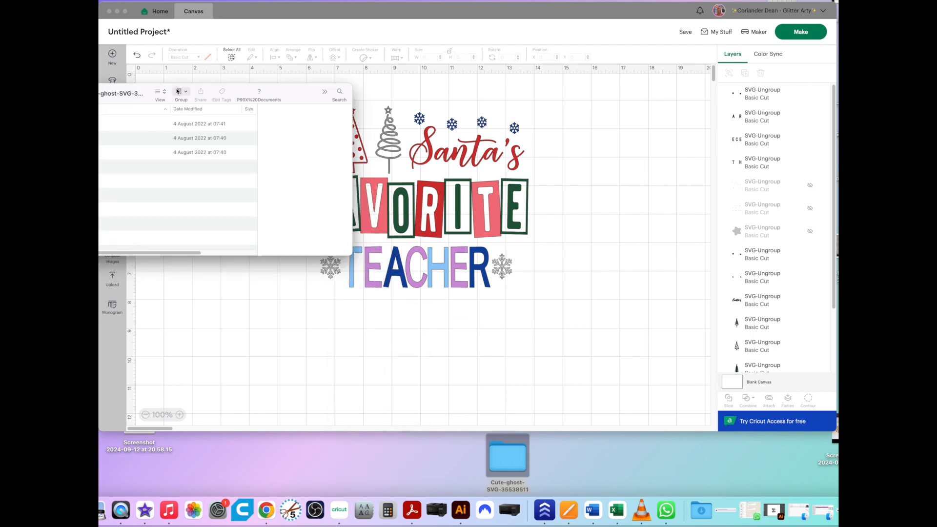
{"action": "left_click_drag", "start_coordinate": [269, 93], "coordinate": [529, 131]}
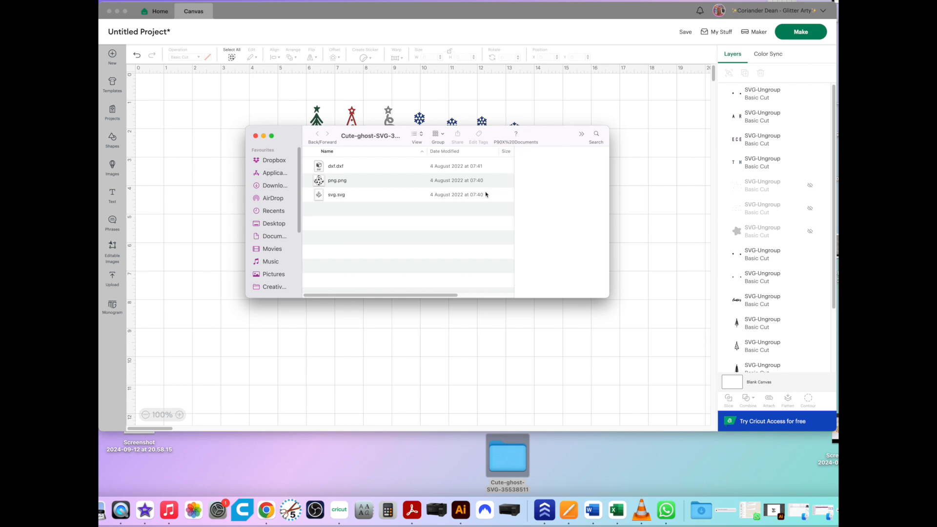
{"action": "left_click_drag", "start_coordinate": [334, 198], "coordinate": [382, 482]}
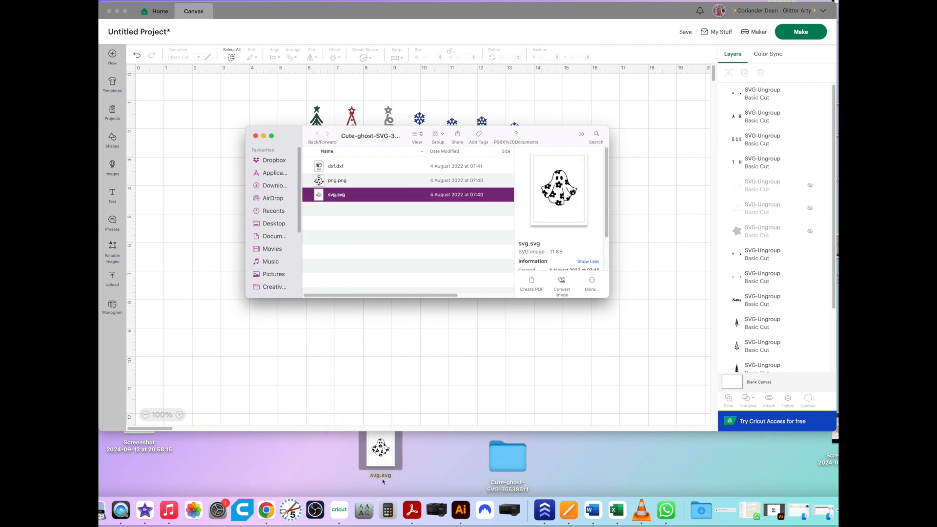
{"action": "left_click", "coordinate": [255, 136]}
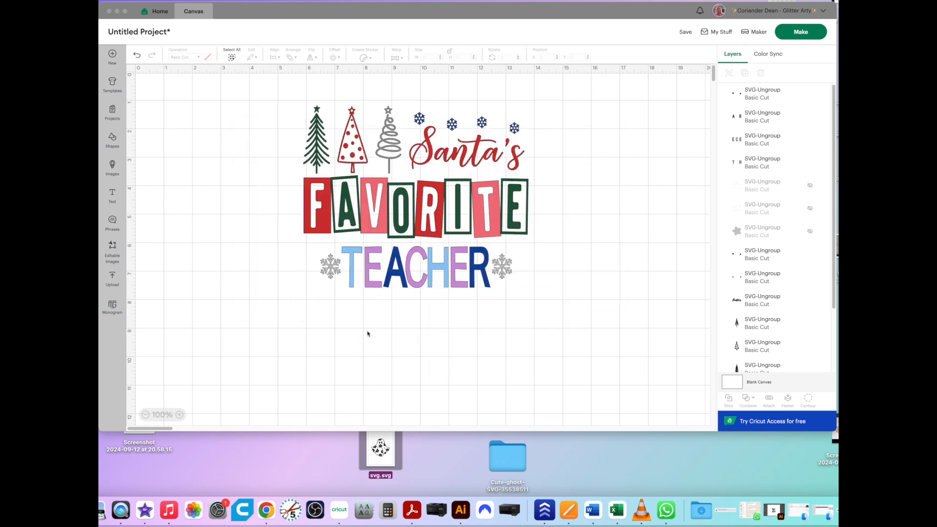
Upload svg.svg from the desktop as a new image in Cricut Design Space and add it to the canvas
{"action": "left_click", "coordinate": [113, 279]}
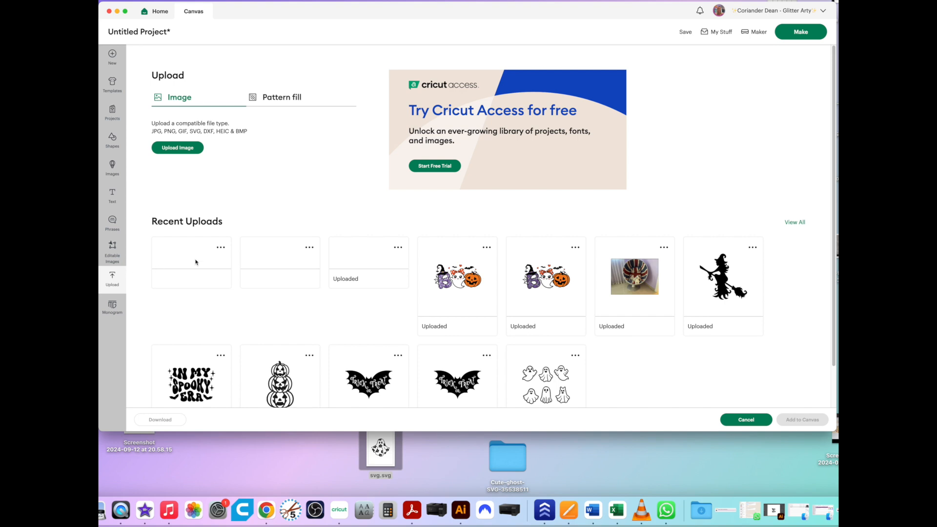
{"action": "left_click", "coordinate": [186, 150]}
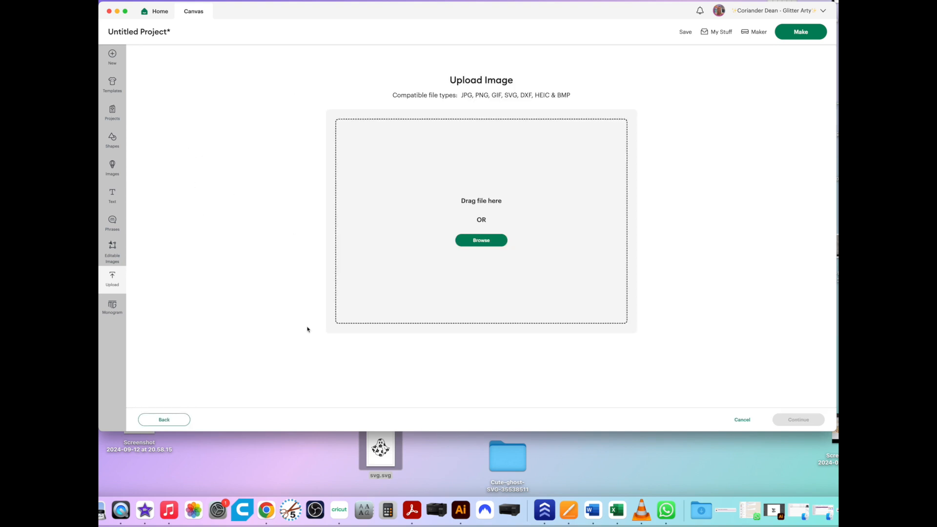
{"action": "left_click_drag", "start_coordinate": [393, 453], "coordinate": [481, 238]}
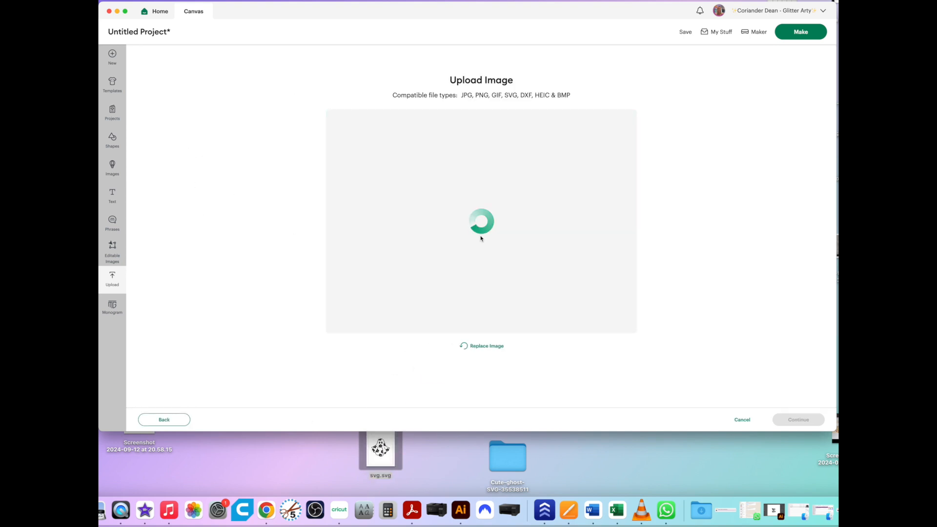
{"action": "left_click", "coordinate": [790, 418]}
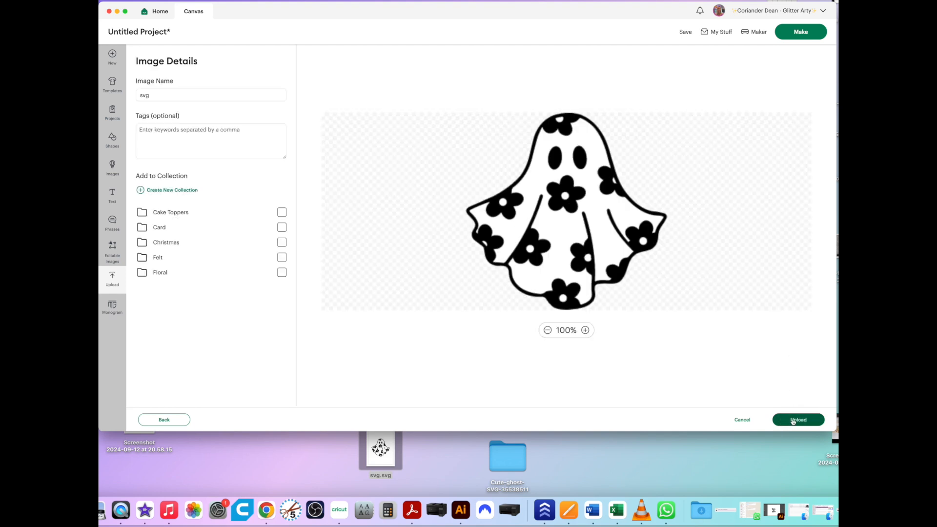
{"action": "left_click", "coordinate": [803, 420]}
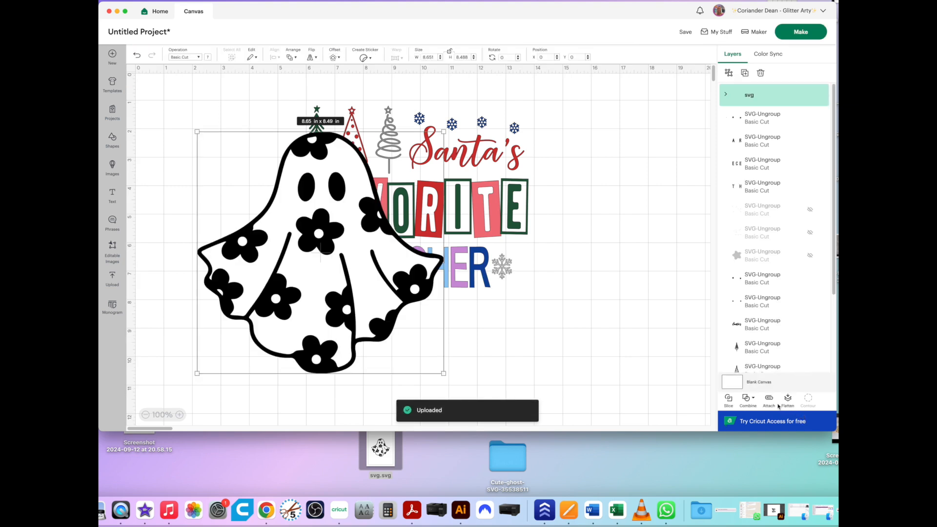
Move the ghost clear of the teacher design and delete all visible parts of the teacher design
{"action": "left_click_drag", "start_coordinate": [412, 250], "coordinate": [307, 195]}
{"action": "left_click_drag", "start_coordinate": [263, 238], "coordinate": [631, 335]}
{"action": "left_click_drag", "start_coordinate": [258, 92], "coordinate": [580, 312]}
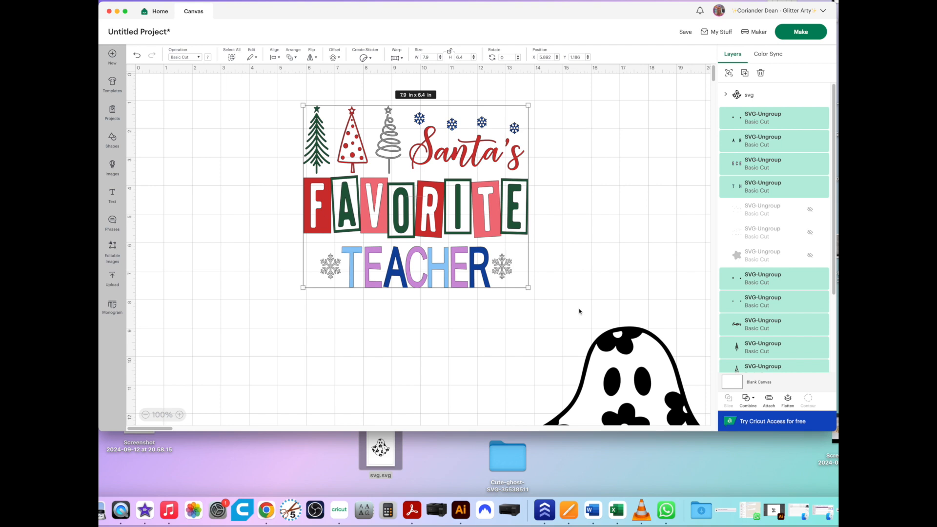
{"action": "key", "text": "Delete"}
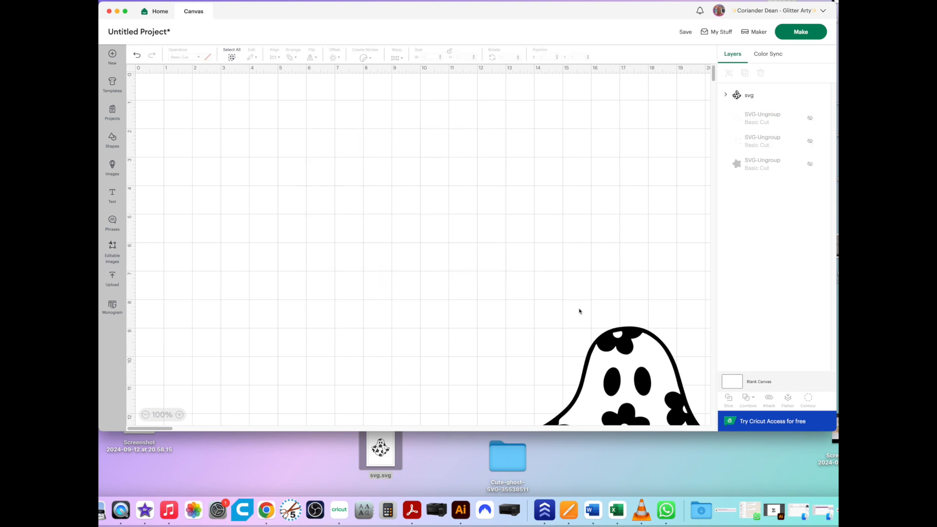
Unhide the three remaining SVG-Ungroup layers and delete them from the canvas
{"action": "left_click", "coordinate": [811, 119]}
{"action": "left_click", "coordinate": [810, 142]}
{"action": "left_click", "coordinate": [810, 164]}
{"action": "left_click_drag", "start_coordinate": [246, 113], "coordinate": [562, 325]}
{"action": "key", "text": "Delete"}
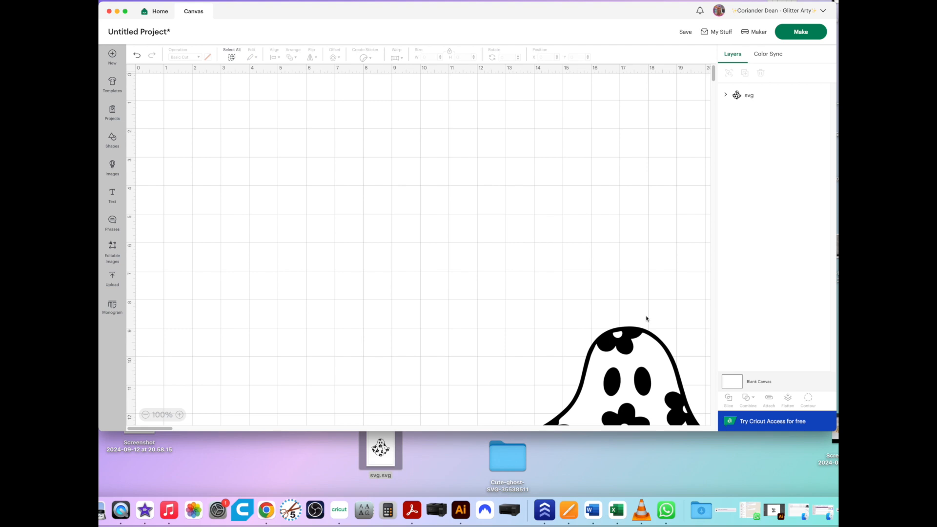
Move the ghost to the middle of the canvas and ungroup it into its separate layers
{"action": "left_click_drag", "start_coordinate": [631, 338], "coordinate": [419, 116]}
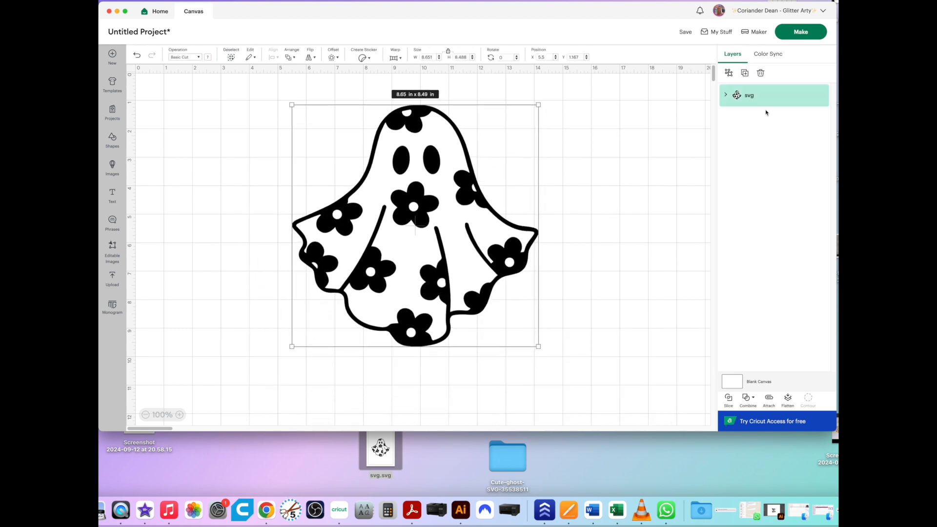
{"action": "left_click", "coordinate": [726, 99]}
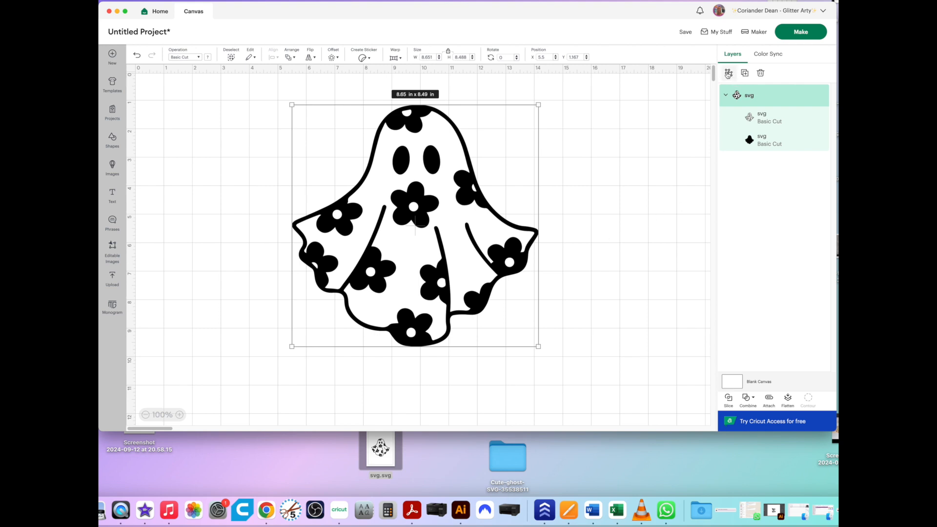
{"action": "left_click", "coordinate": [729, 74]}
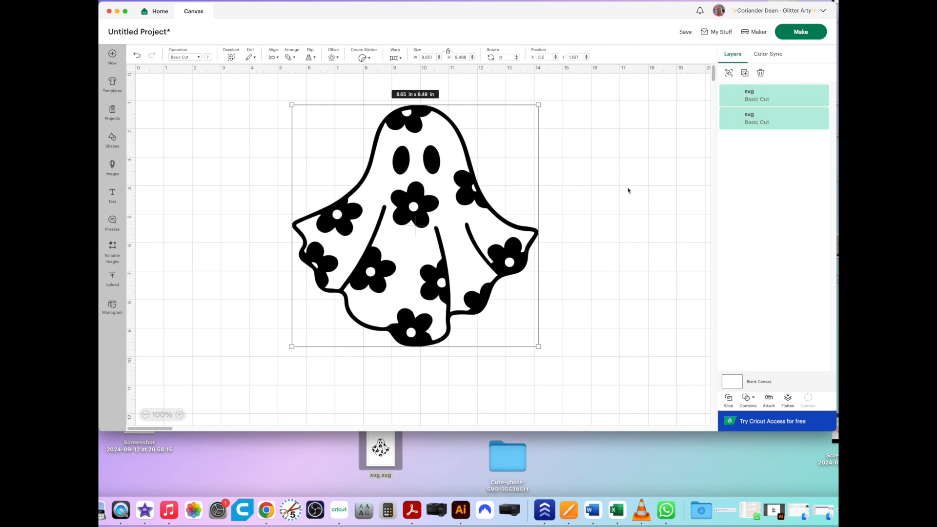
Pull the two ghost layers apart, placing the white patterned layer to the left of the solid black silhouette
{"action": "left_click", "coordinate": [447, 184]}
{"action": "left_click_drag", "start_coordinate": [447, 185], "coordinate": [338, 219]}
{"action": "left_click", "coordinate": [496, 222]}
{"action": "left_click_drag", "start_coordinate": [498, 223], "coordinate": [607, 218]}
{"action": "left_click", "coordinate": [349, 246]}
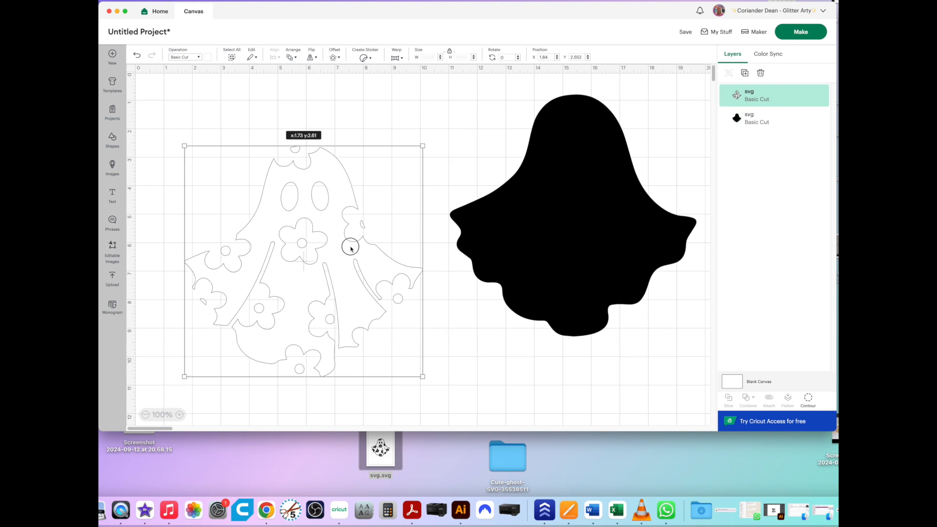
{"action": "left_click_drag", "start_coordinate": [350, 247], "coordinate": [359, 204]}
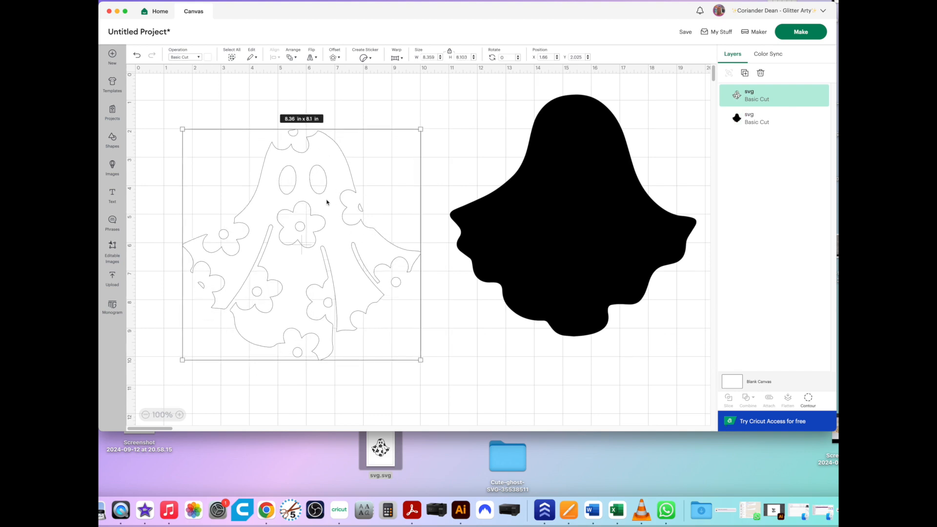
Lay the white patterned ghost layer back over the black silhouette near the middle of the canvas and center-align the two layers
{"action": "left_click_drag", "start_coordinate": [337, 240], "coordinate": [603, 209]}
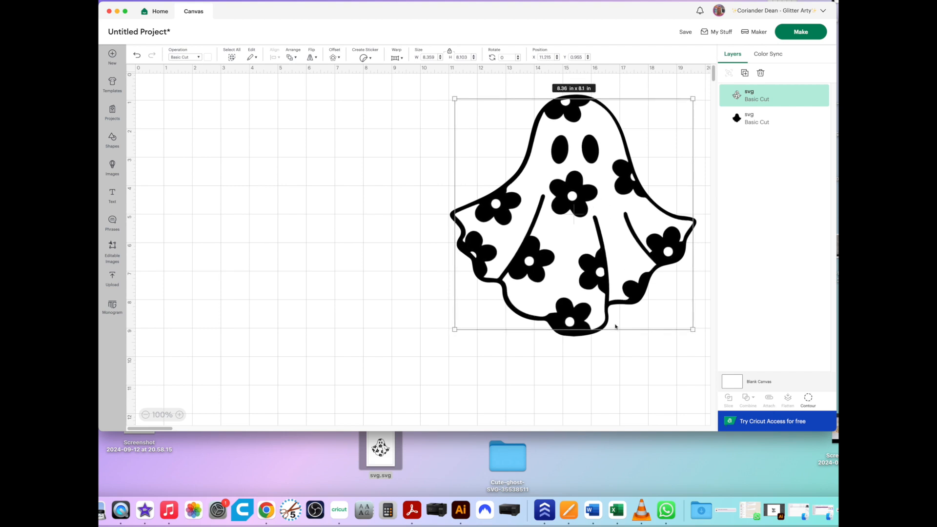
{"action": "left_click", "coordinate": [604, 366]}
{"action": "left_click_drag", "start_coordinate": [448, 128], "coordinate": [655, 317]}
{"action": "left_click_drag", "start_coordinate": [633, 235], "coordinate": [487, 251]}
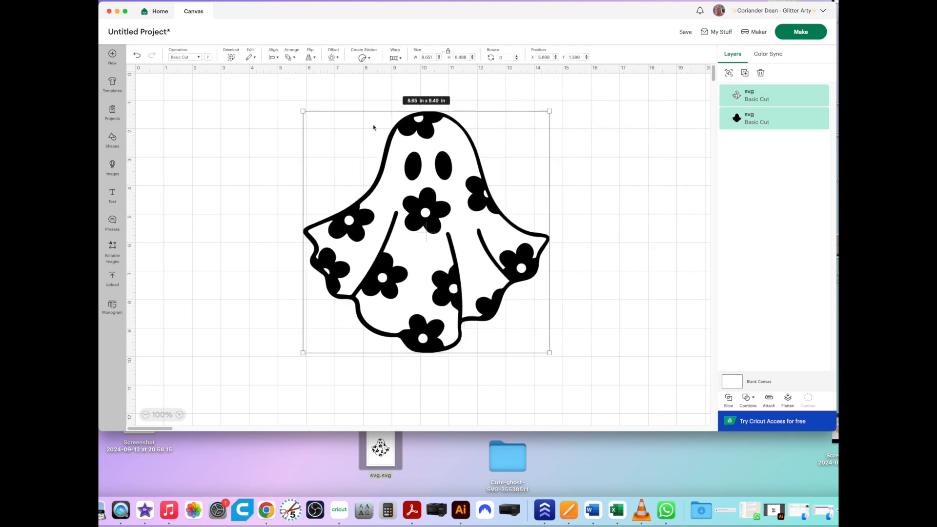
{"action": "left_click", "coordinate": [277, 58]}
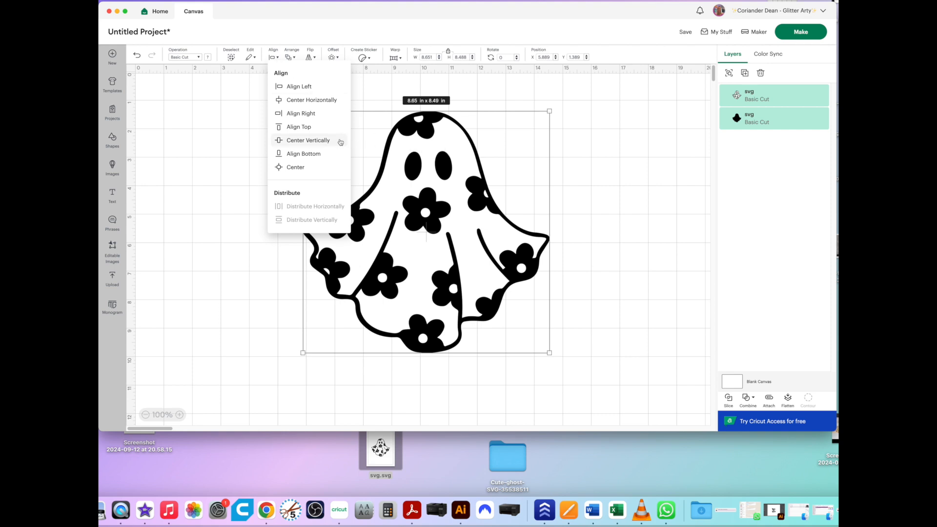
{"action": "left_click", "coordinate": [317, 168]}
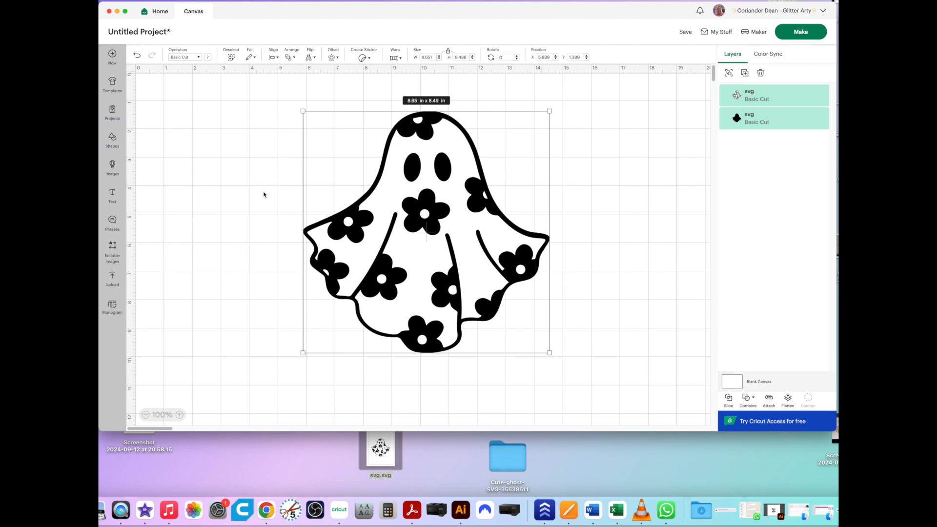
{"action": "left_click", "coordinate": [631, 200]}
{"action": "left_click_drag", "start_coordinate": [446, 242], "coordinate": [512, 303]}
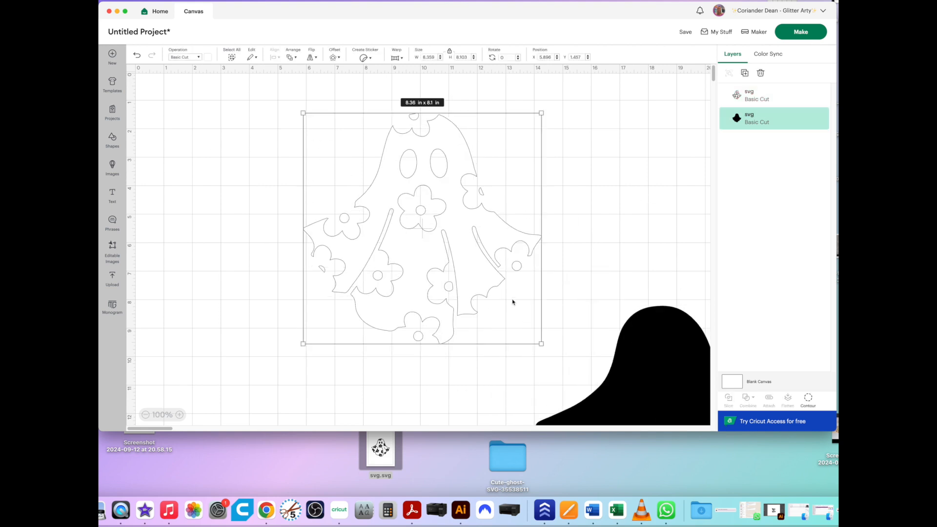
{"action": "left_click", "coordinate": [508, 292]}
{"action": "left_click", "coordinate": [513, 297]}
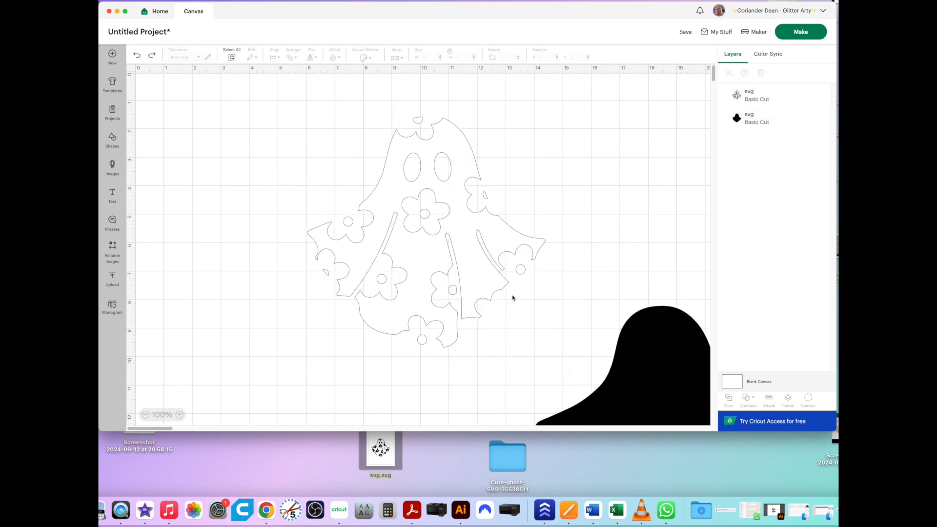
{"action": "key", "text": "super+z"}
Center-align the white patterned layer and the black silhouette once more and slice them
{"action": "left_click_drag", "start_coordinate": [284, 119], "coordinate": [544, 335]}
{"action": "left_click", "coordinate": [273, 57]}
{"action": "left_click", "coordinate": [292, 171]}
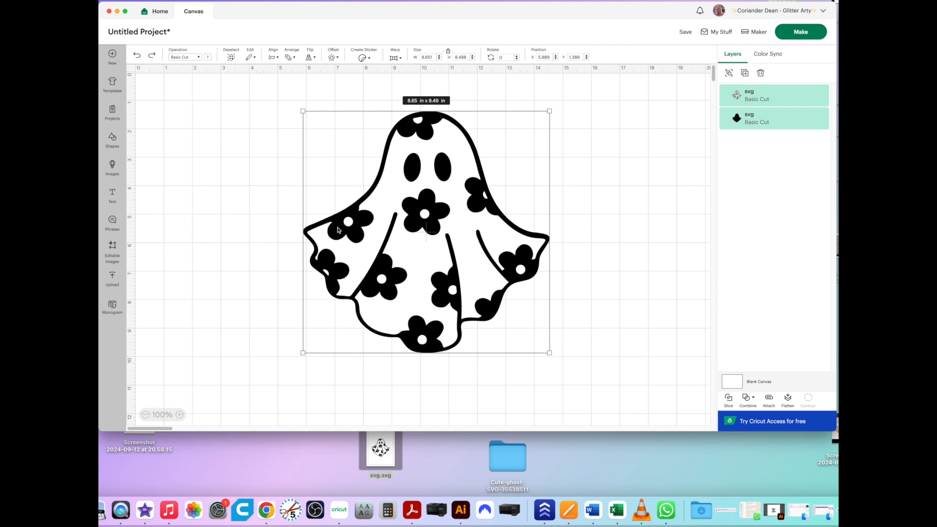
{"action": "left_click", "coordinate": [729, 398]}
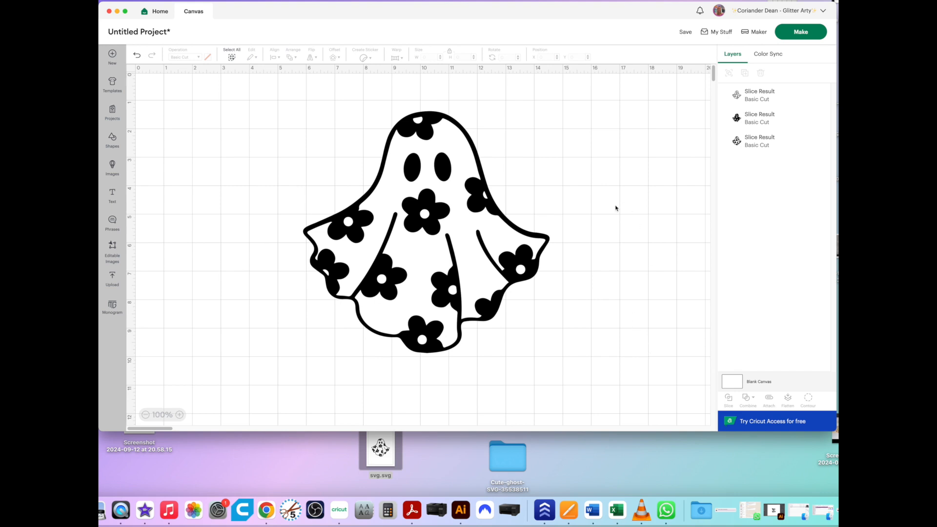
Pull the slice results apart and delete the white and black cut-out pieces, keeping only the outlined floral ghost near the canvas middle
{"action": "left_click_drag", "start_coordinate": [464, 236], "coordinate": [642, 263]}
{"action": "left_click_drag", "start_coordinate": [416, 239], "coordinate": [273, 248]}
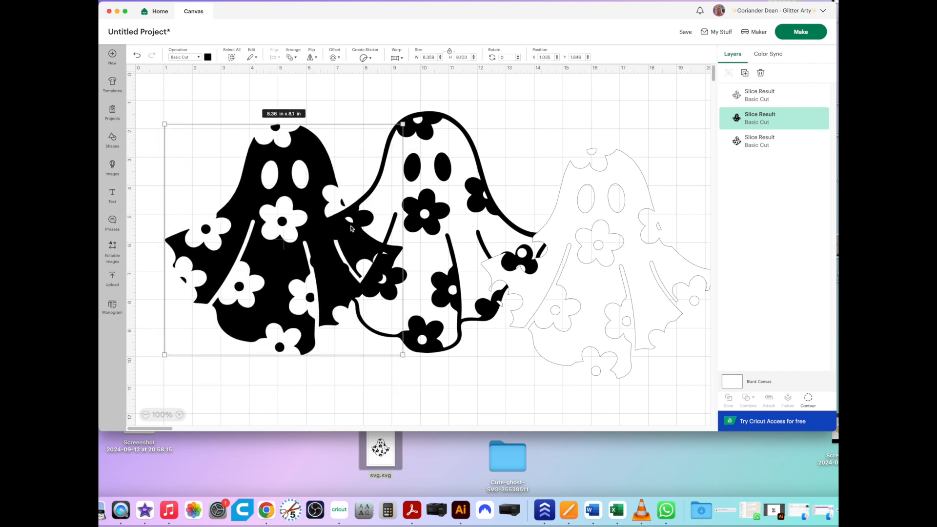
{"action": "left_click", "coordinate": [640, 200]}
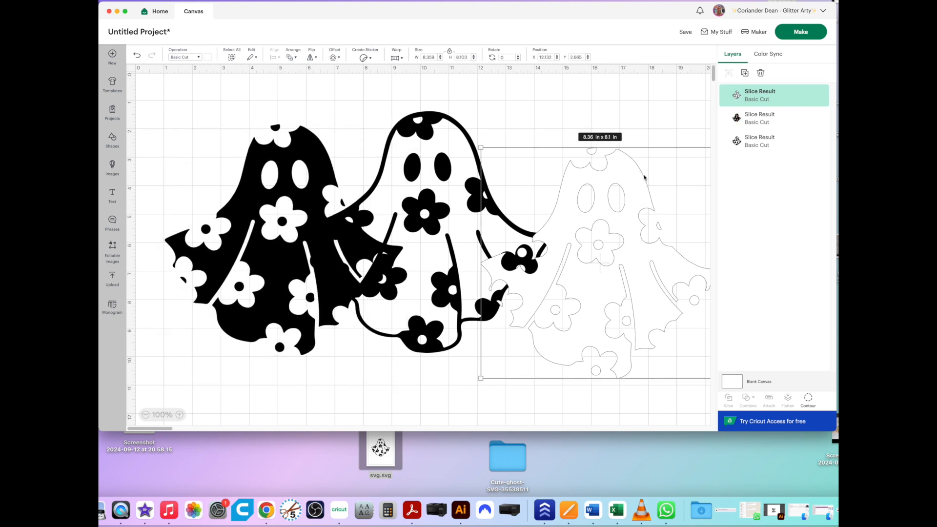
{"action": "key", "text": "Delete"}
{"action": "left_click_drag", "start_coordinate": [319, 174], "coordinate": [305, 163]}
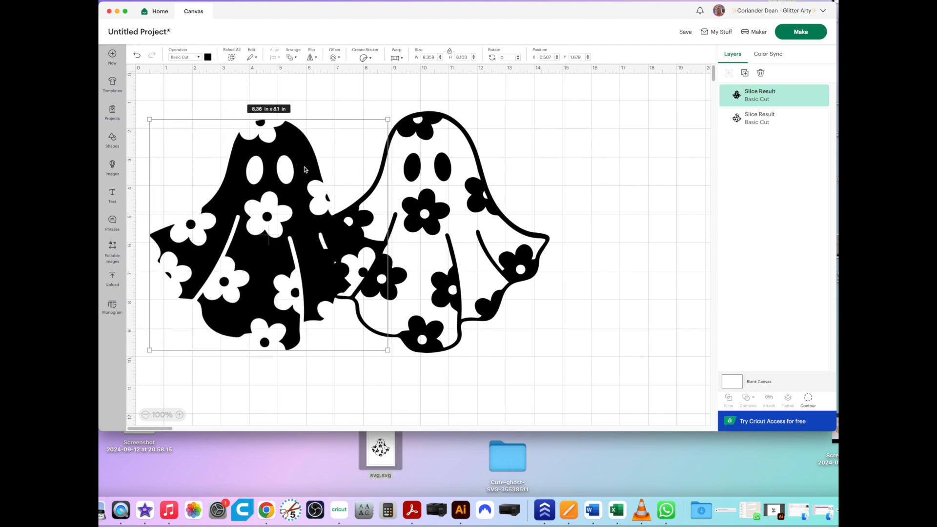
{"action": "key", "text": "Delete"}
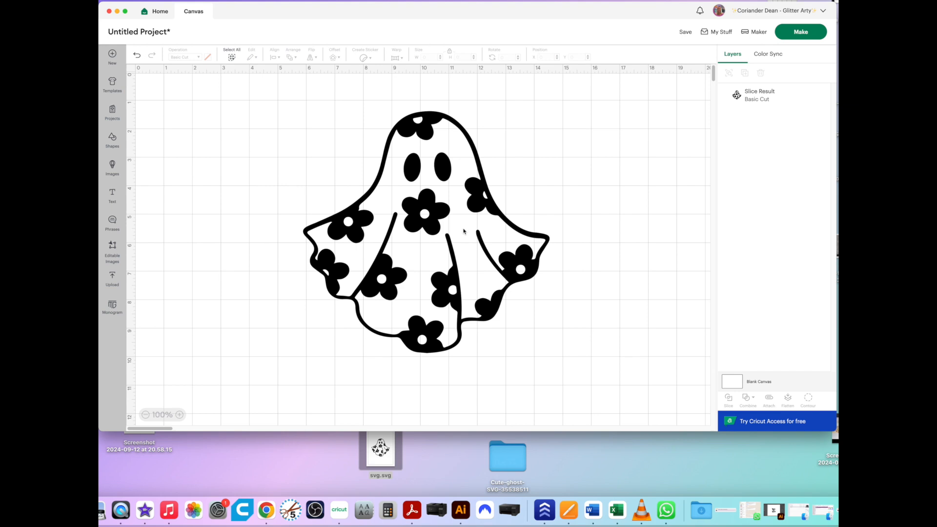
{"action": "left_click_drag", "start_coordinate": [438, 222], "coordinate": [430, 226]}
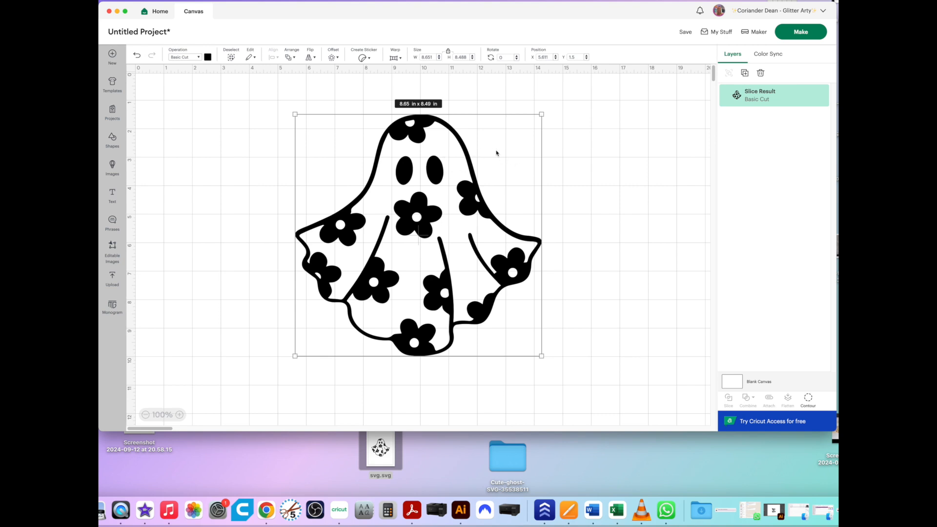
{"action": "left_click_drag", "start_coordinate": [438, 181], "coordinate": [391, 188]}
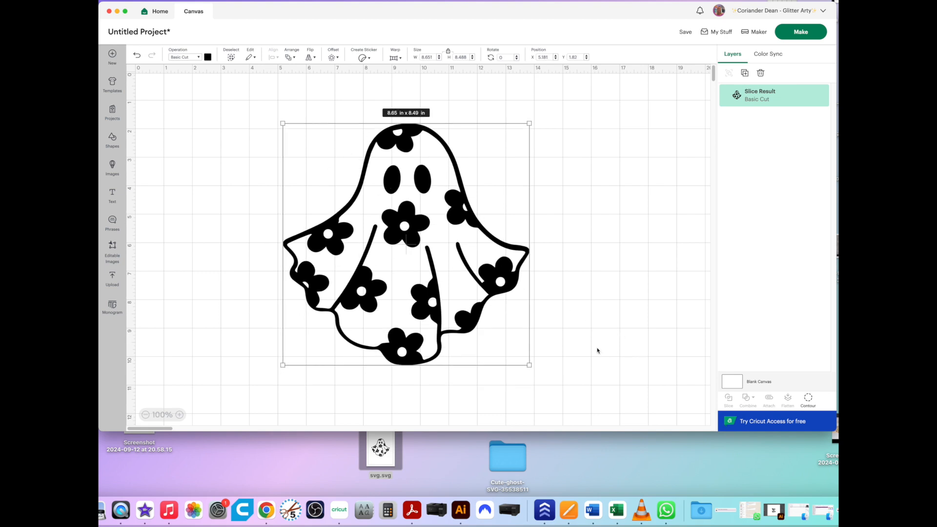
Preview the sliced ghost on the cutting mat, return to the canvas and move the ghost up and to the right
{"action": "left_click", "coordinate": [812, 36]}
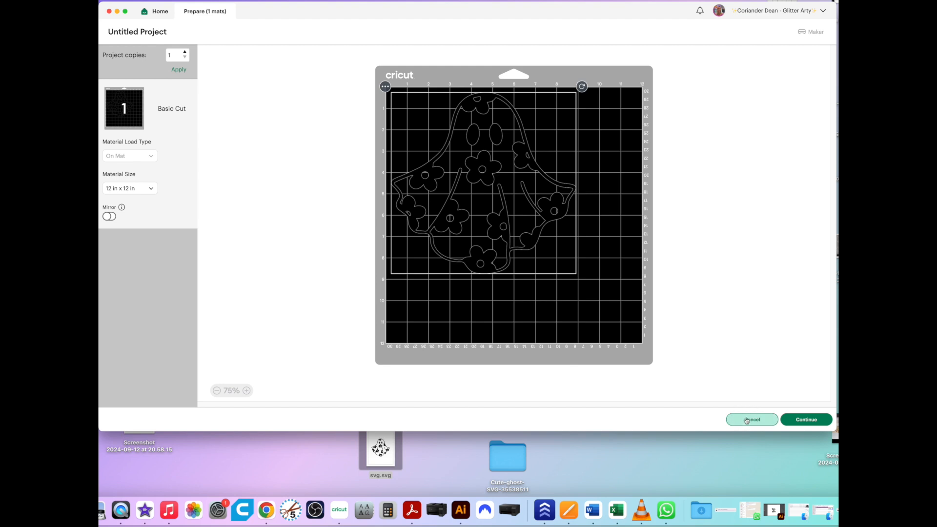
{"action": "left_click", "coordinate": [748, 421]}
{"action": "left_click_drag", "start_coordinate": [511, 289], "coordinate": [575, 246]}
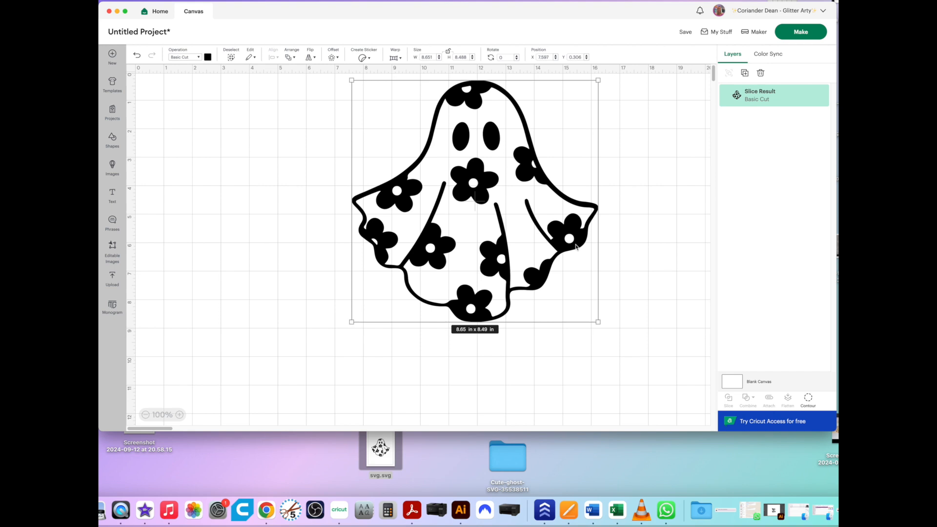